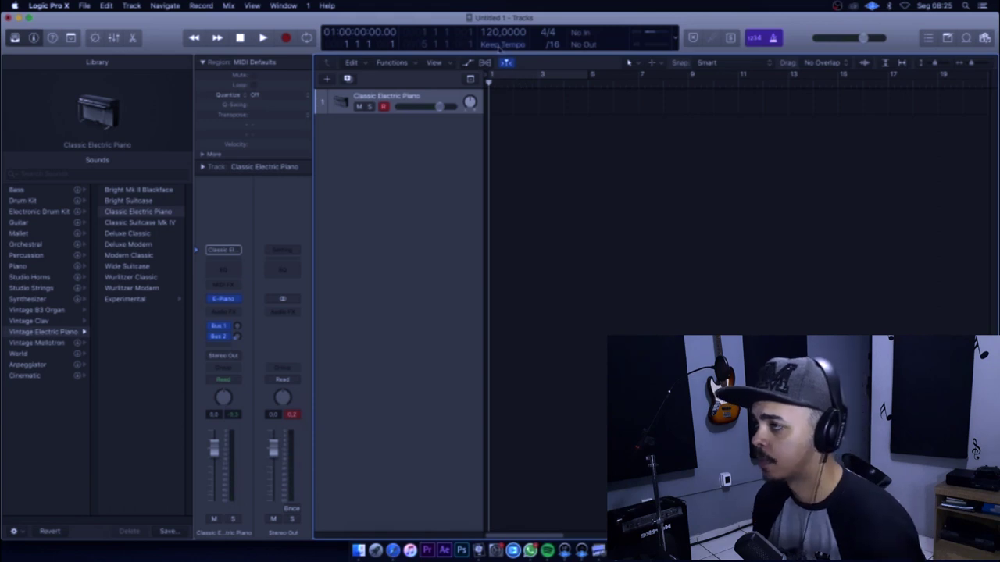
- Record a four-bar chord progression on the Classic Electric Piano track
key("r")
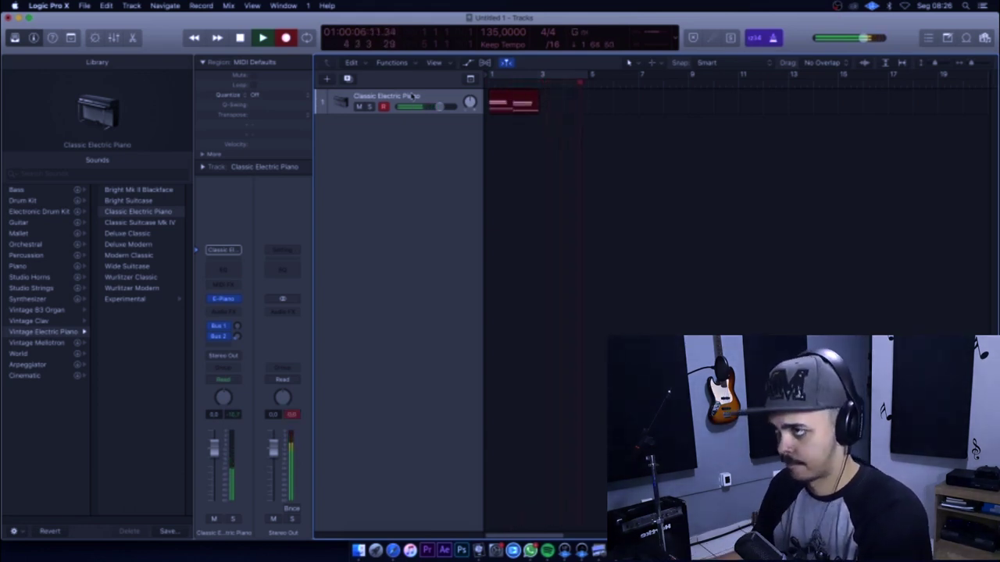
key("space")
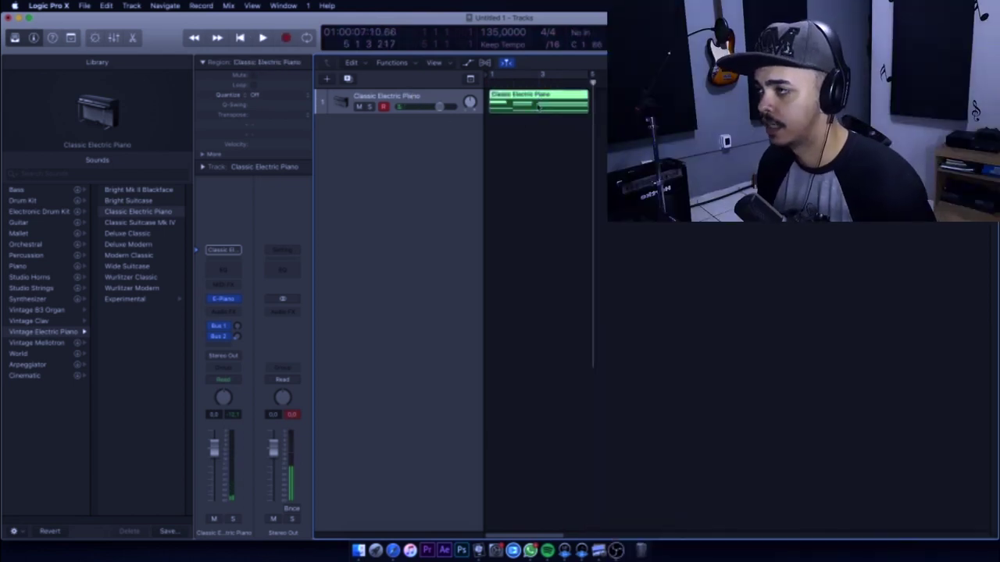
- Set all notes of the recorded piano region to a fixed velocity of 100 with MIDI Transform
double_click(539, 104)
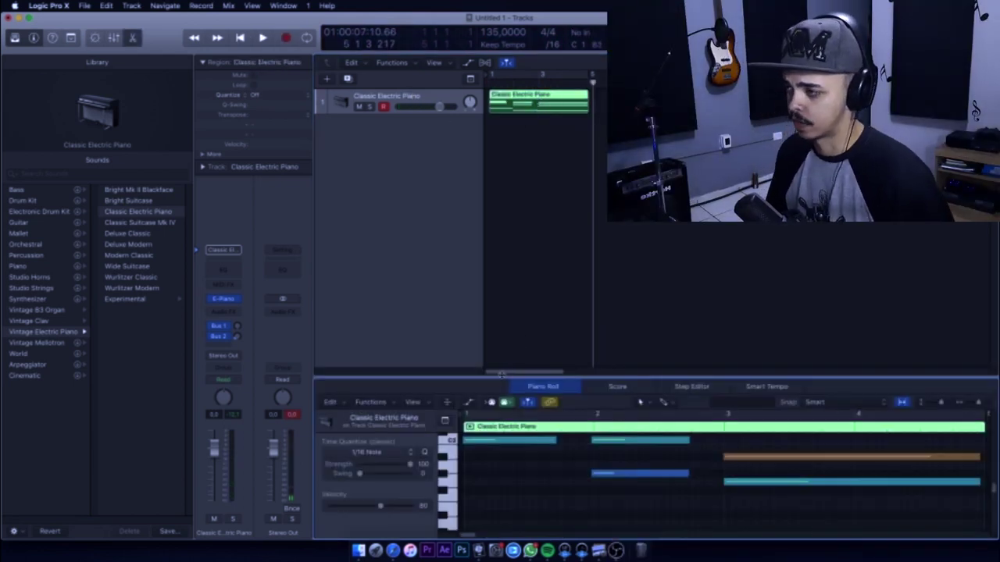
left_click_drag(499, 377, 500, 231)
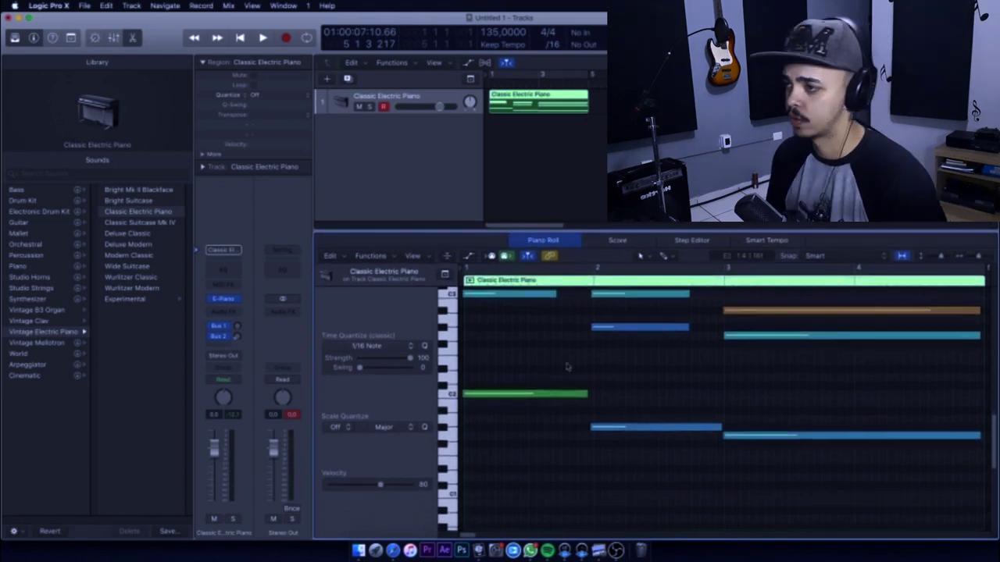
key("super+a")
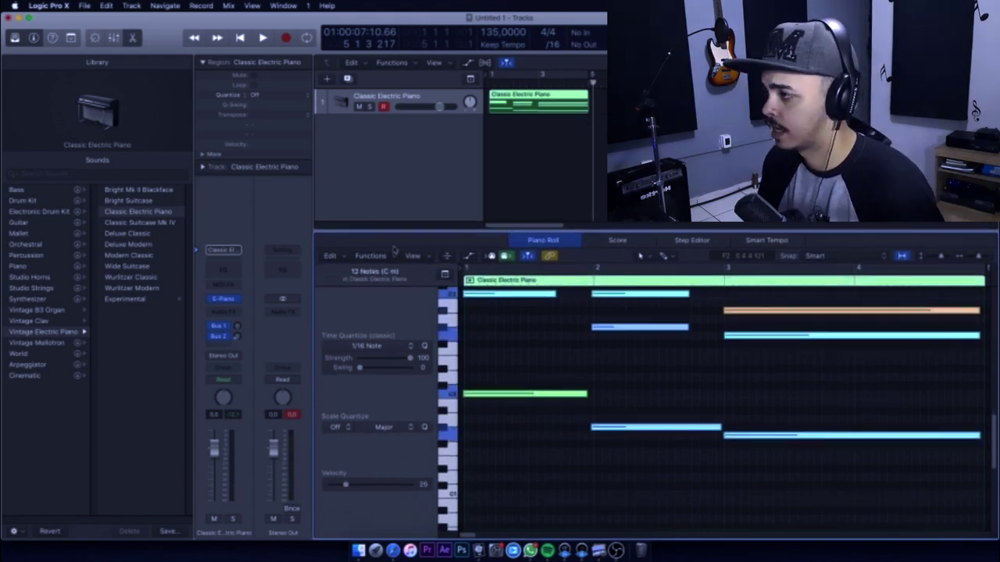
left_click(395, 257)
mouse_move(438, 362)
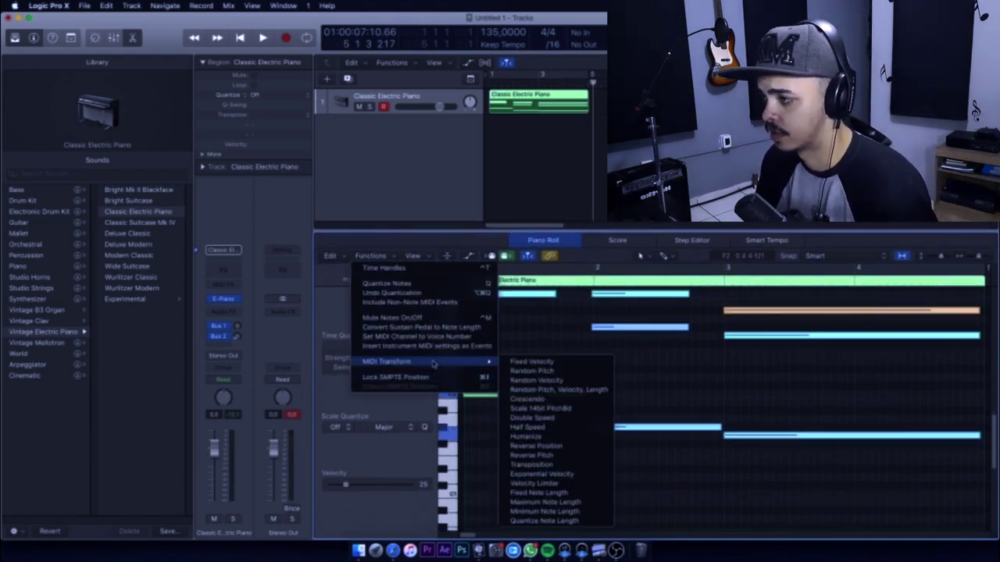
left_click(531, 362)
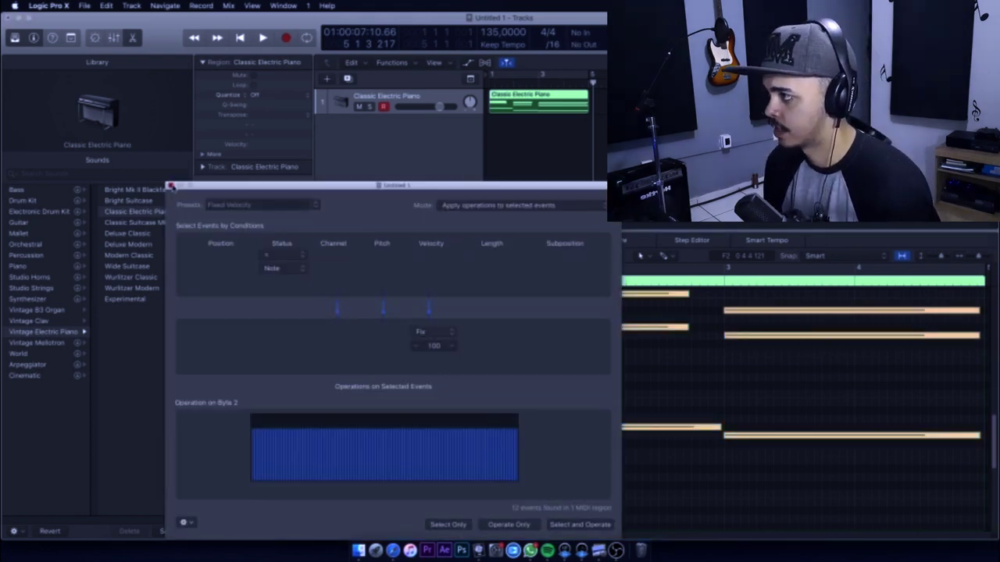
key("Return")
- Play back the piano region and stop playback
key("space")
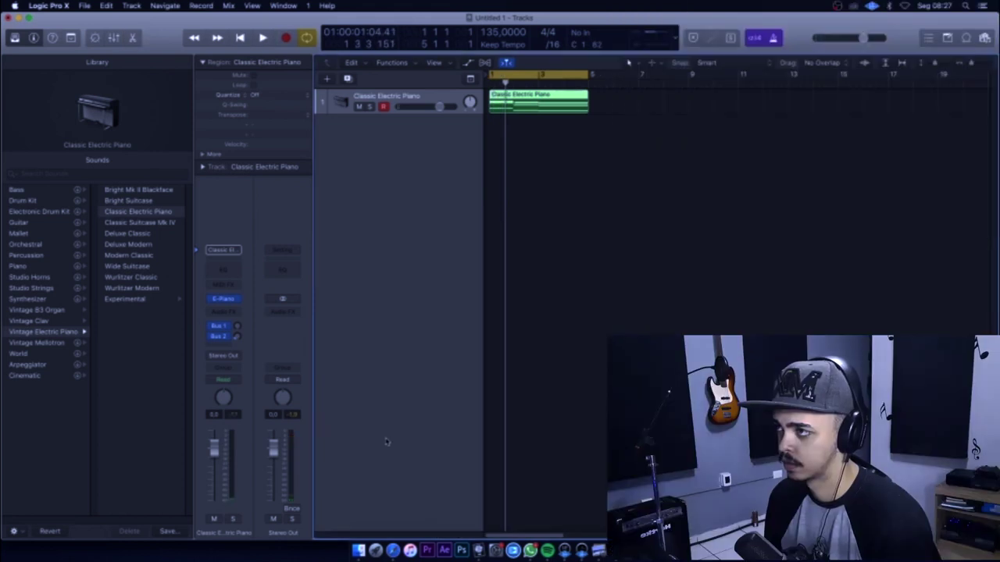
key("space")
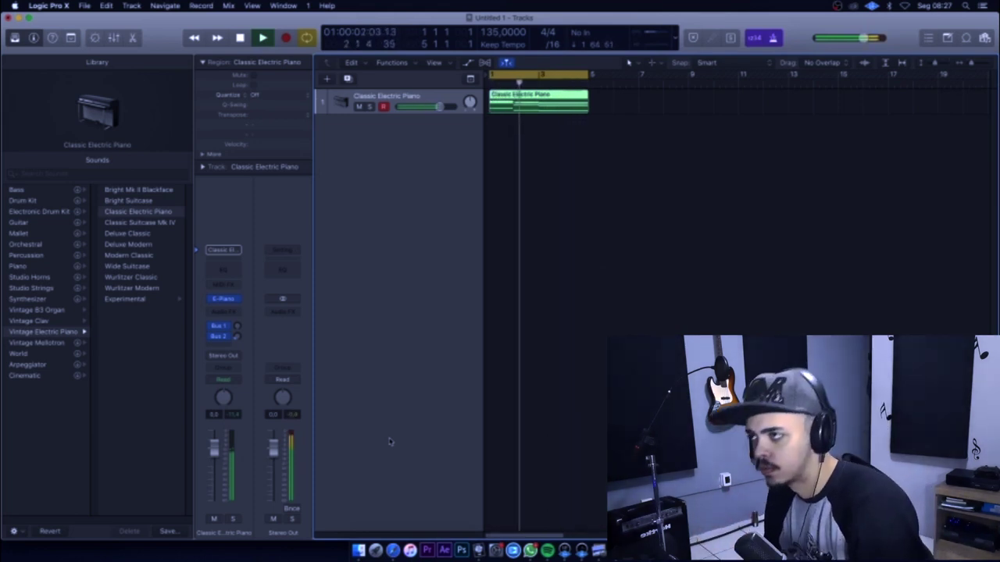
key("space")
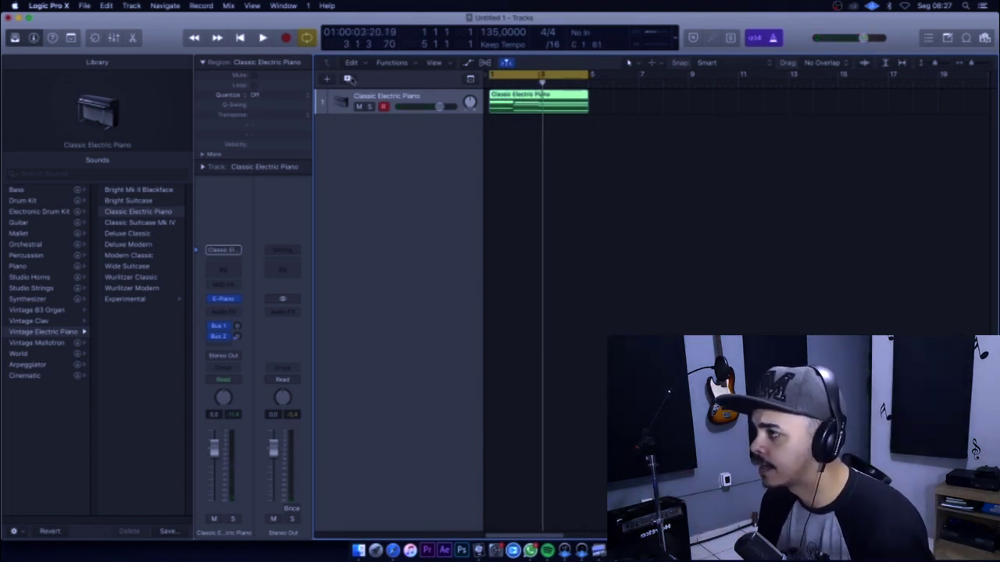
- Duplicate the piano track, load Omnisphere as the new track's instrument, and move the piano region onto it
left_click(348, 79)
left_click(223, 299)
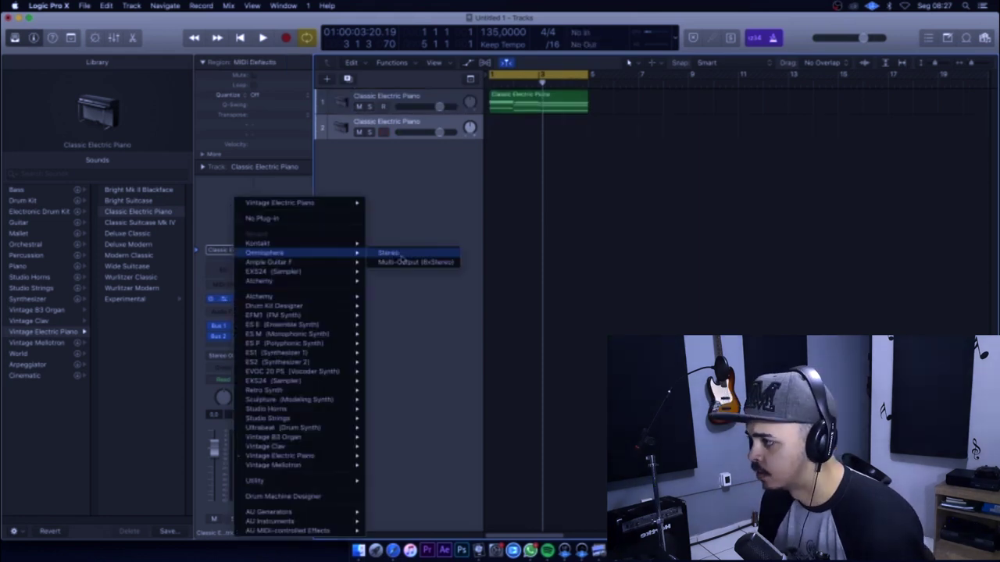
left_click(421, 263)
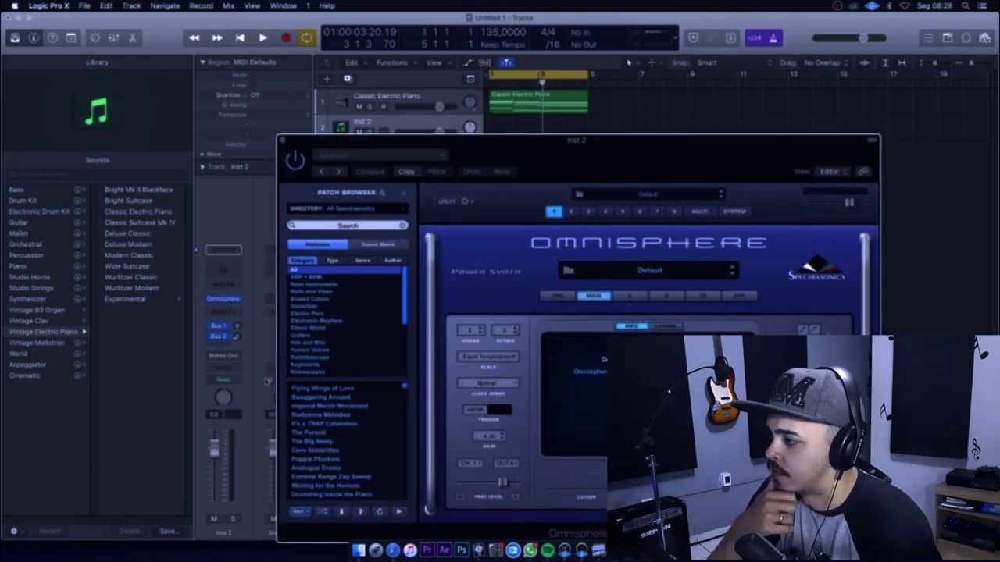
left_click_drag(537, 108, 534, 126)
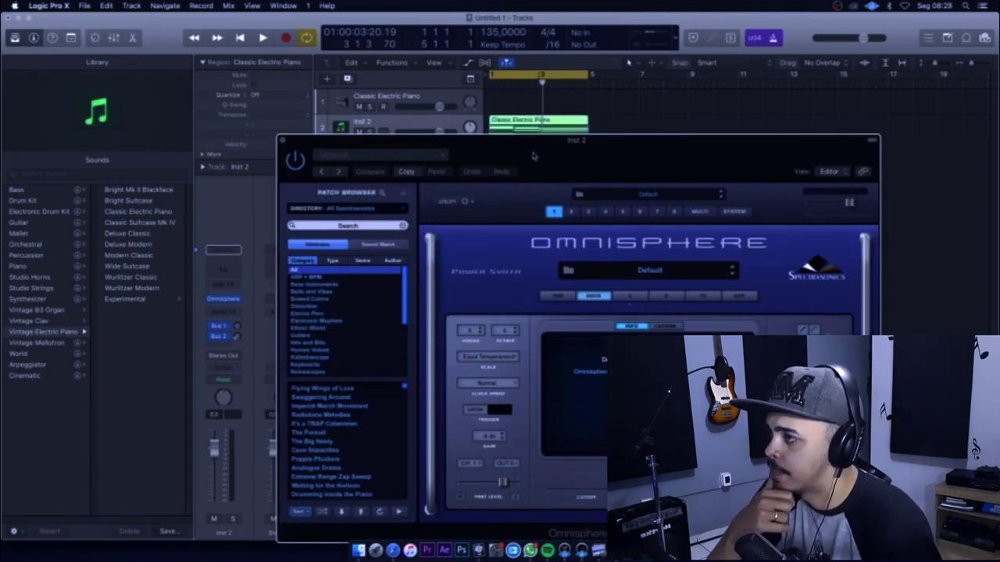
- Load the Ambient Space Piano patch from Omnisphere's Keyboards category and audition it with the region
left_click(328, 365)
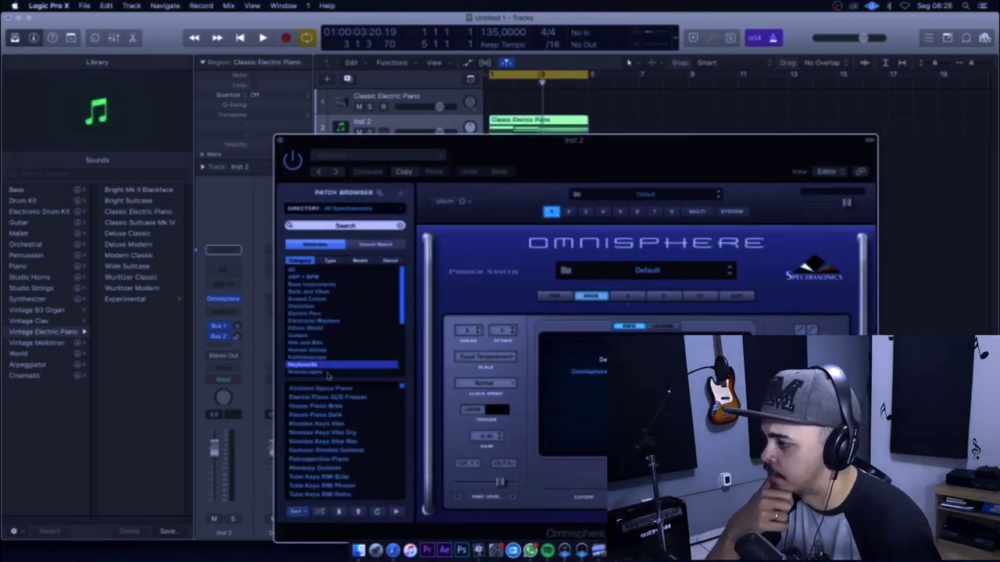
left_click(315, 388)
key("super+w")
key("space")
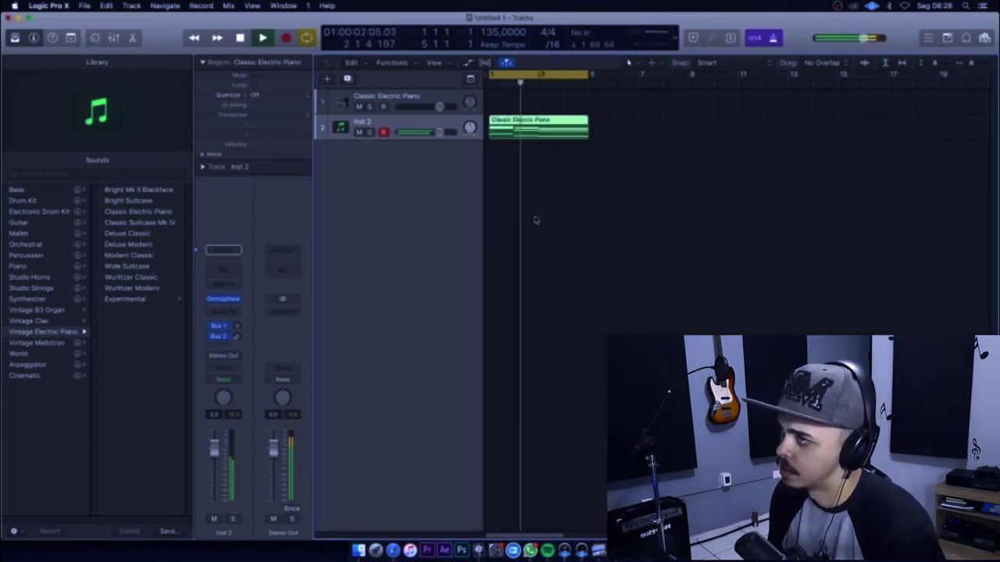
key("space")
- Bounce the region on the Omnisphere track in place to a new track named PIANO BASE
right_click(547, 129)
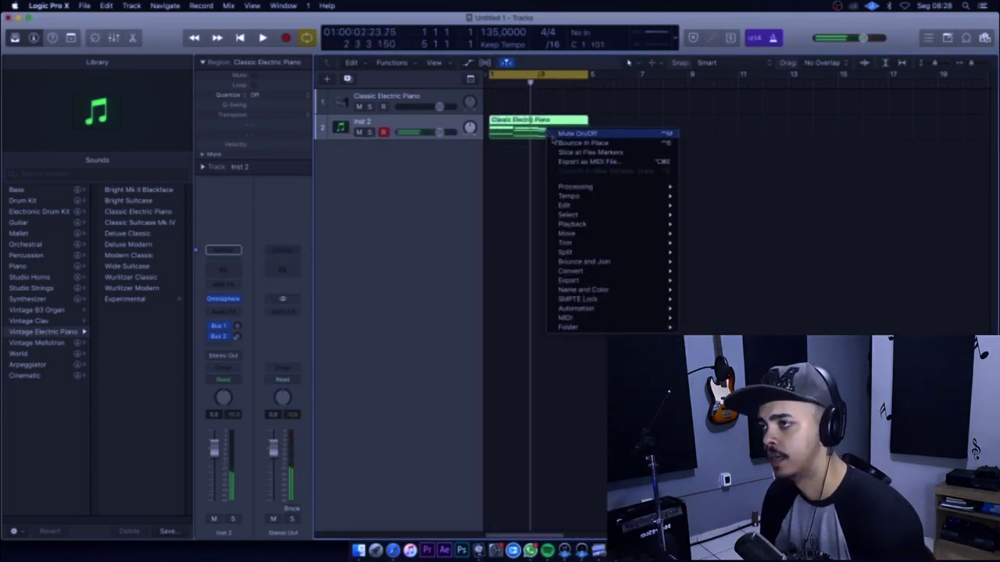
left_click(558, 146)
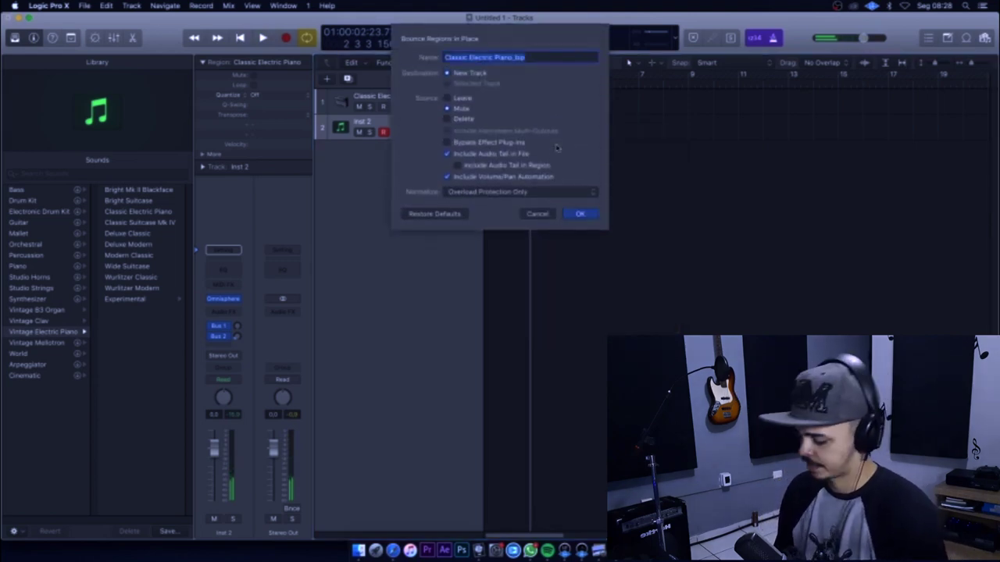
key("Return")
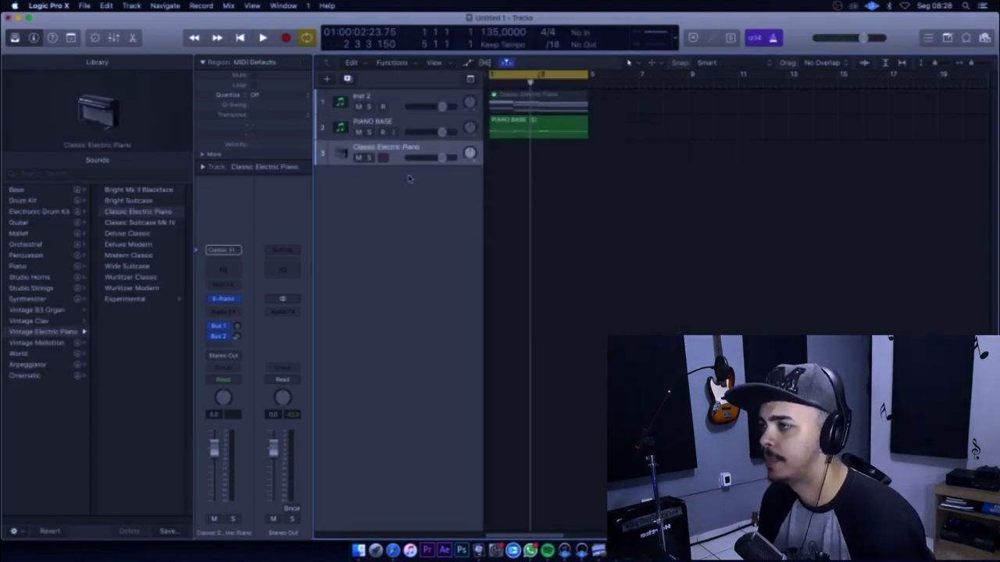
- Delete the Inst 2 track and play back the bounced PIANO BASE region
left_click(359, 96)
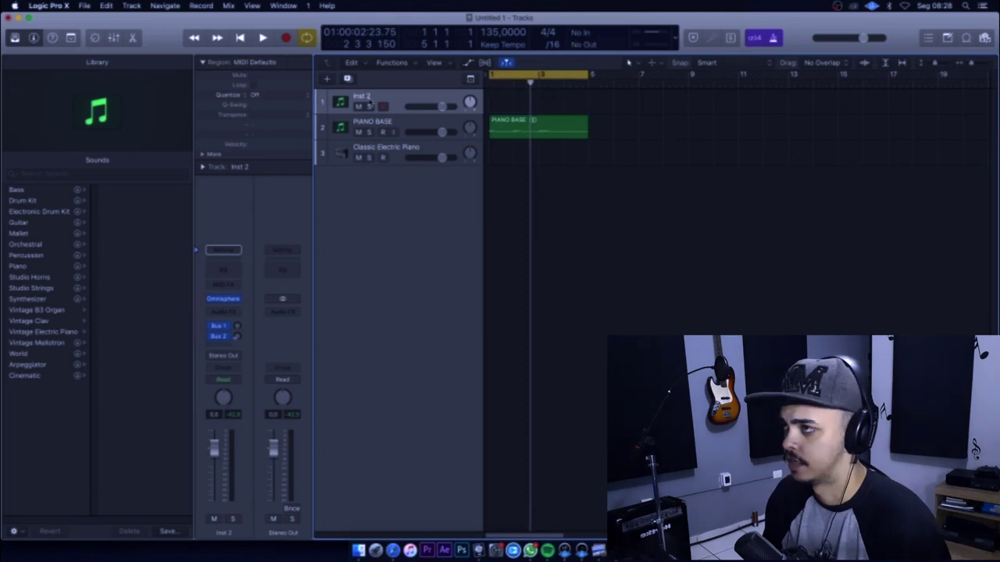
key("super+BackSpace")
key("space")
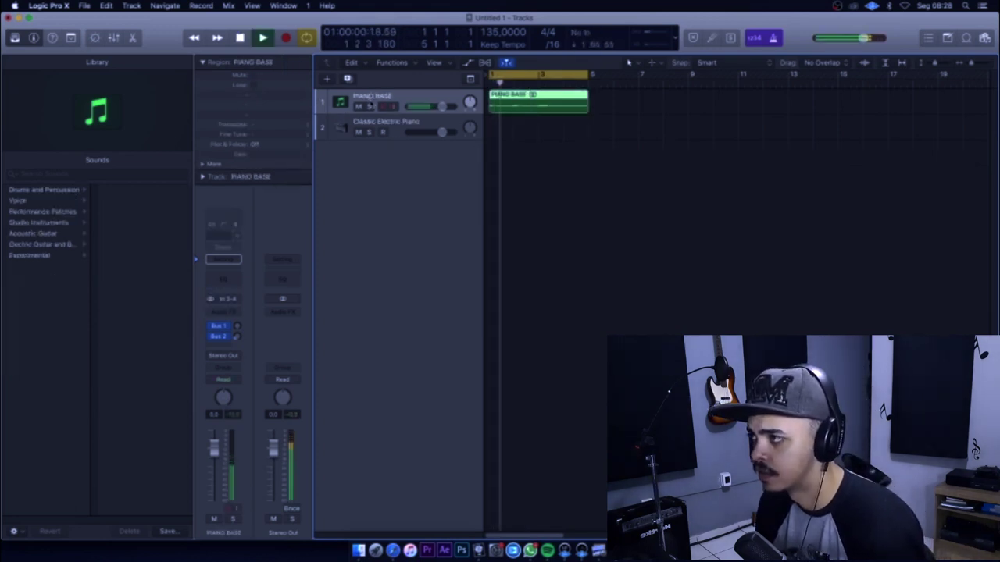
- Search the library for "flute" and load the Flute Organ patch on the Classic Electric Piano track
left_click(393, 137)
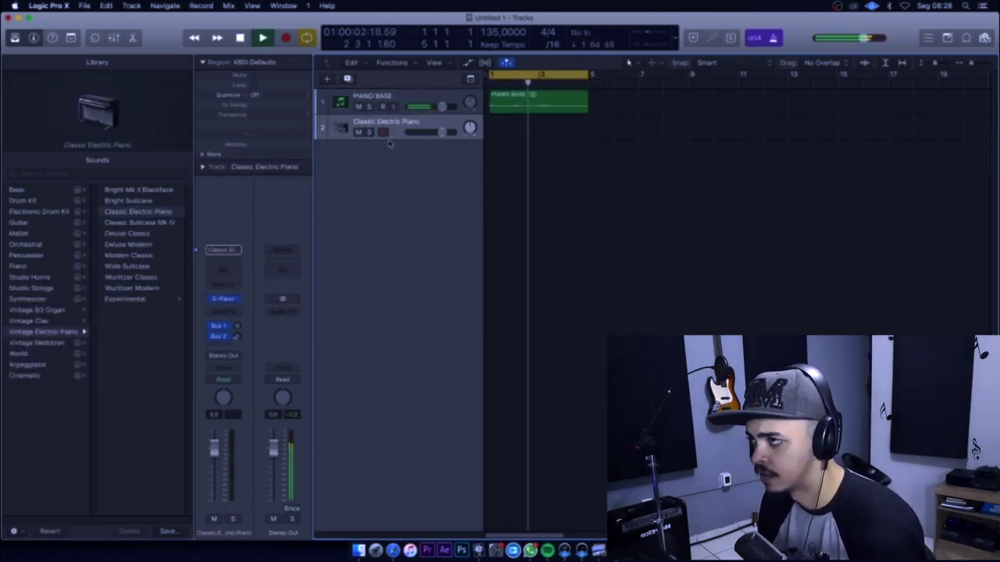
key("space")
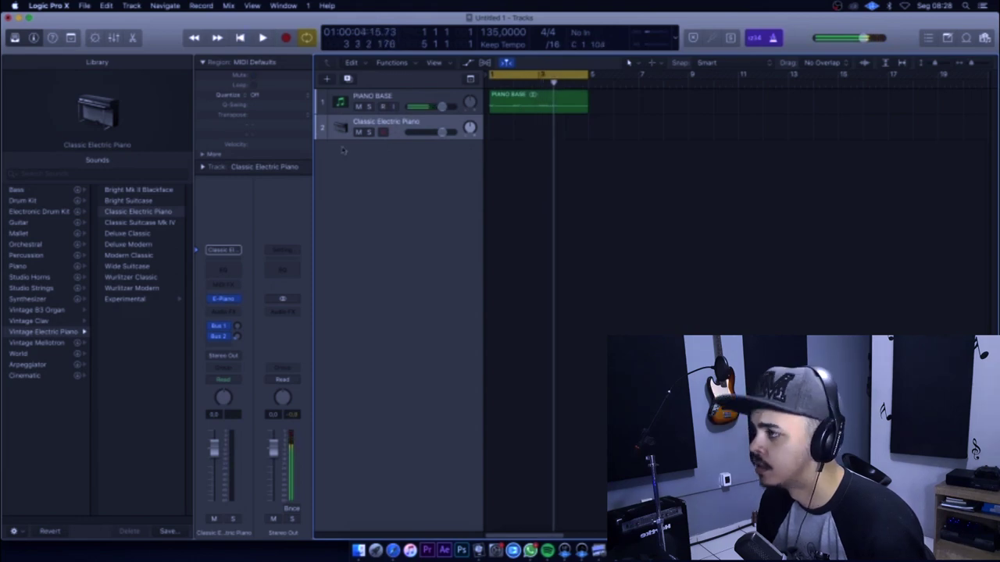
left_click(119, 176)
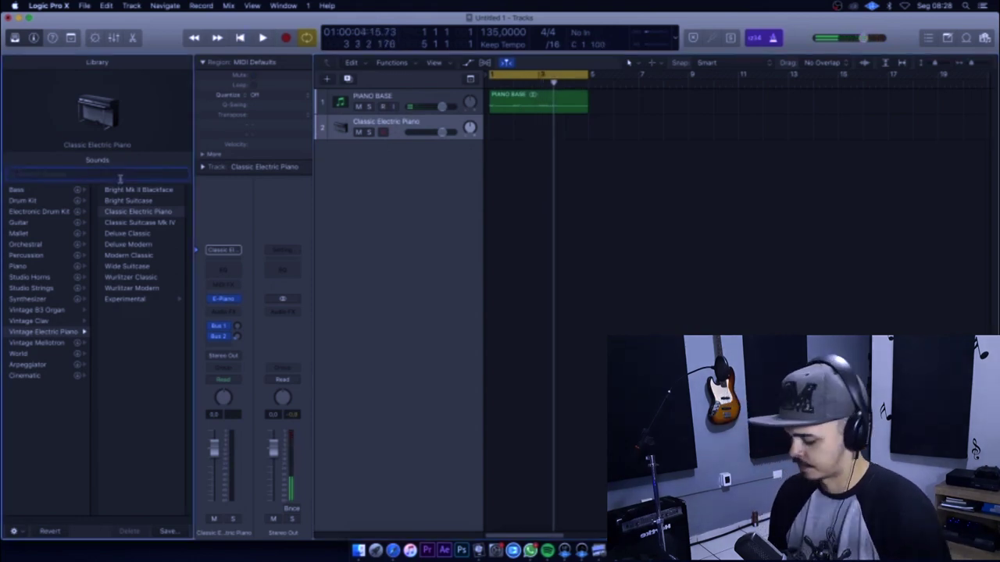
type("flute")
left_click(25, 216)
- Record a four-bar melody on the Flute Organ track over the piano and raise the track's volume slightly
key("r")
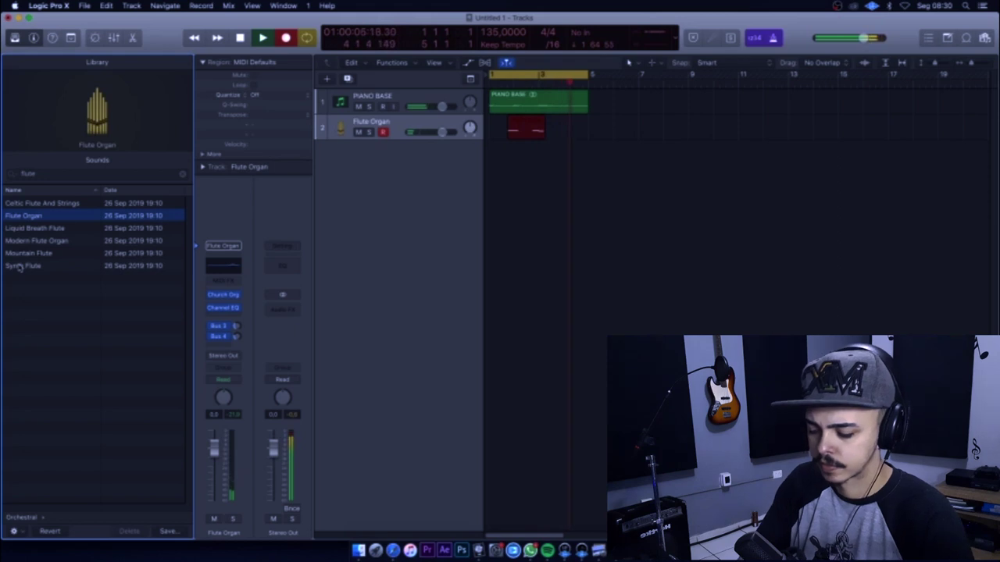
key("space")
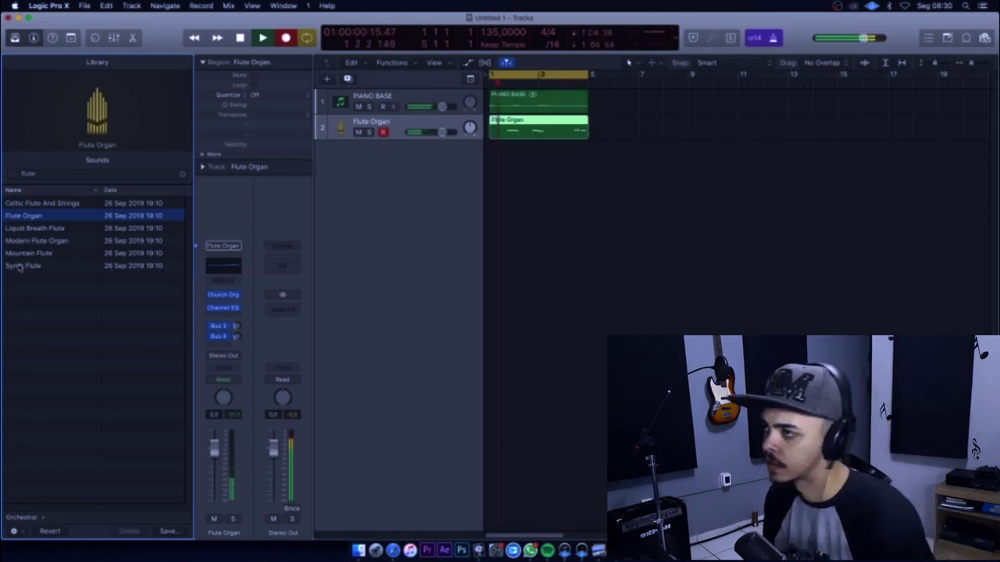
left_click(449, 133)
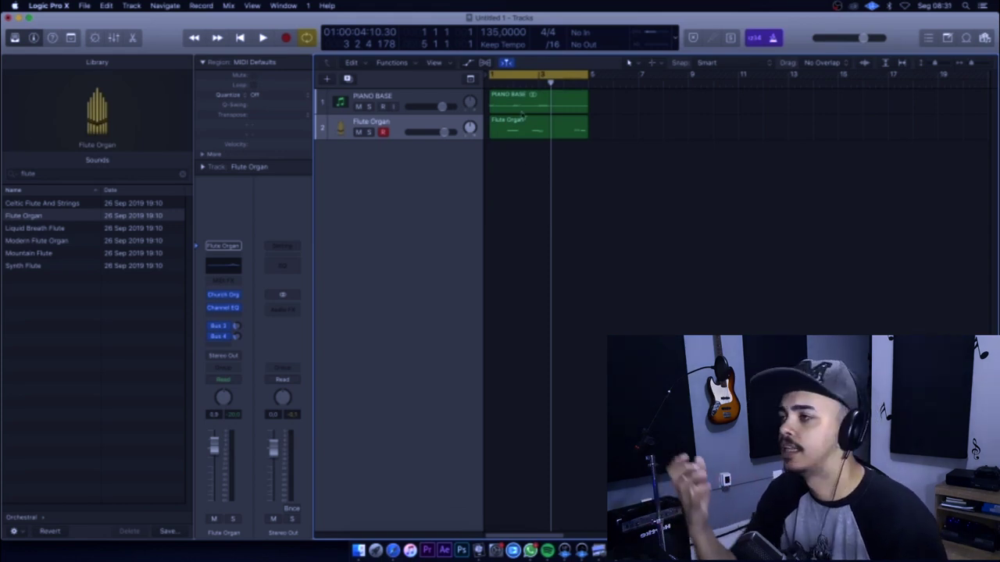
- Split the PIANO BASE region at bars 2 and 3
left_click(514, 98)
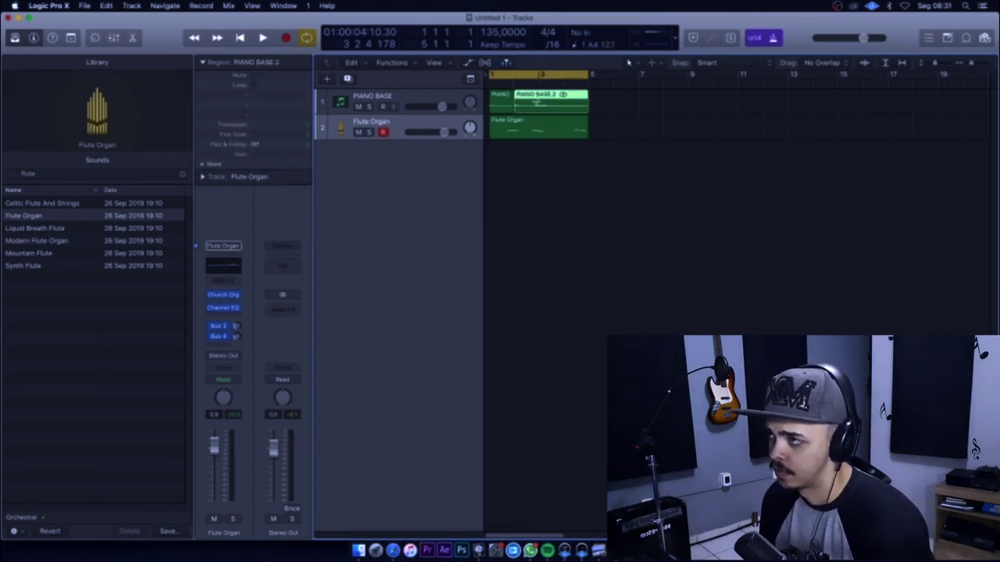
left_click(539, 98)
- Reverse all three pieces of the PIANO BASE region and play back the result
left_click_drag(647, 106, 489, 89)
left_click(203, 165)
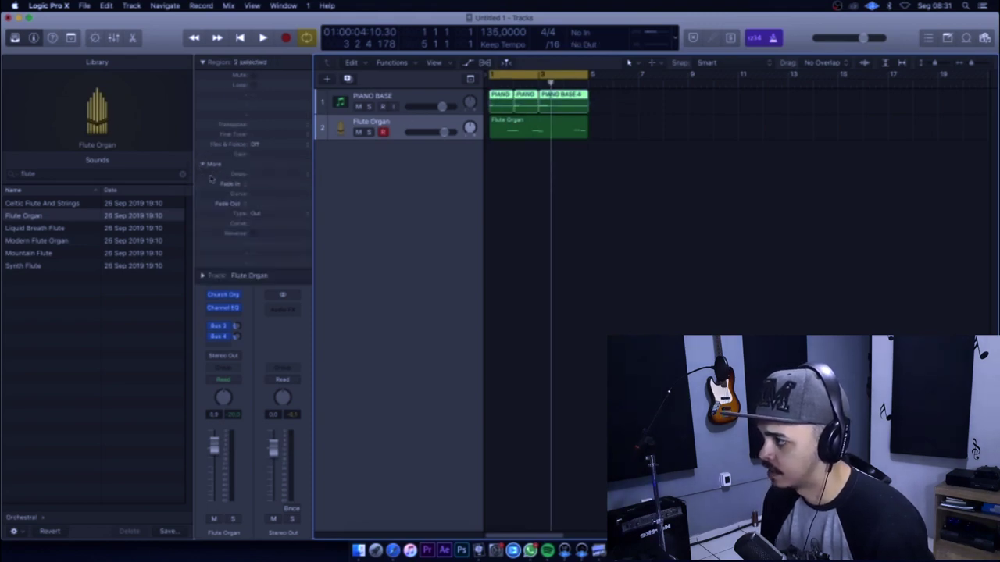
key("shift+space")
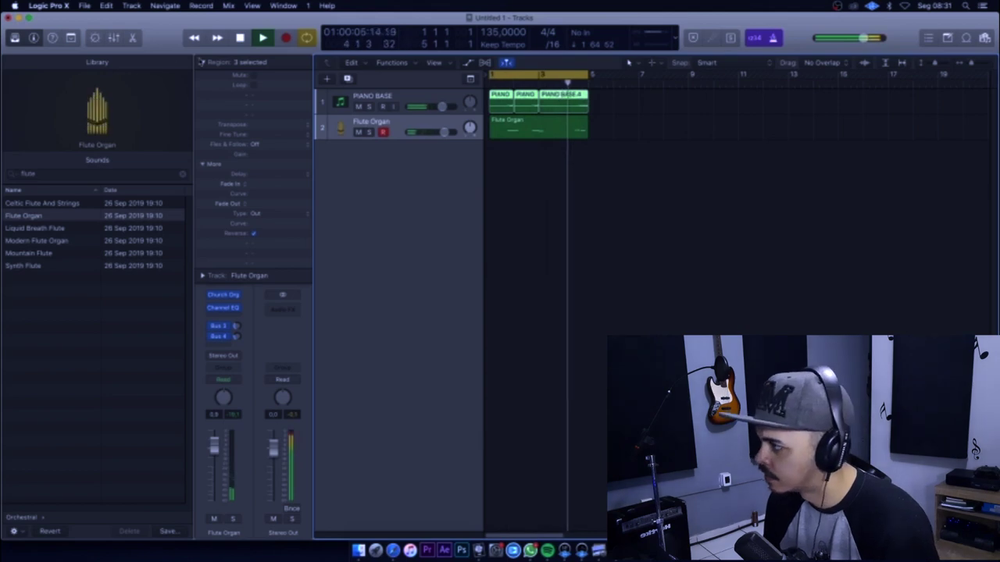
key("space")
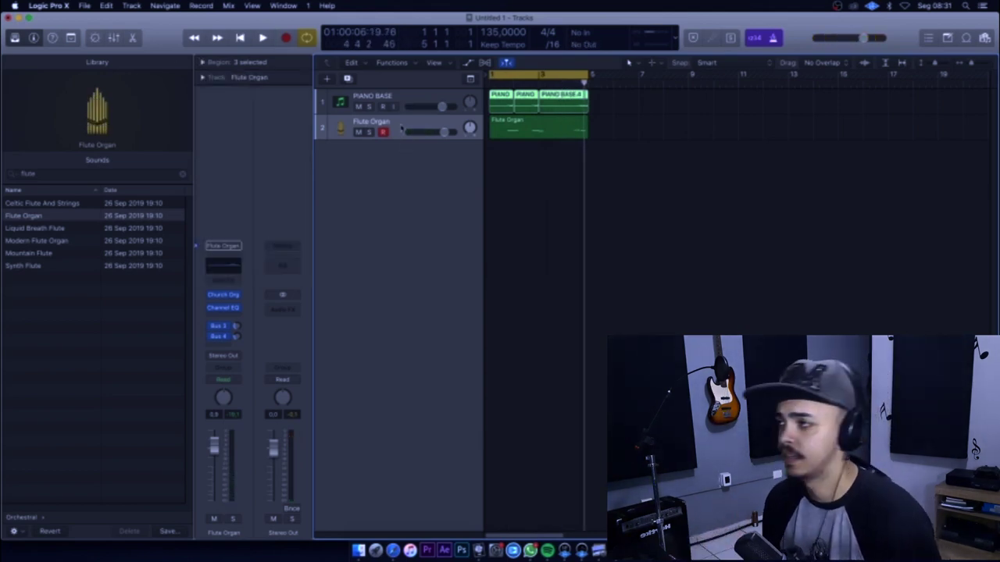
- Group the PIANO BASE and Flute Organ tracks into a folder stack named HARMONIA E MELODIA
left_click(406, 96)
right_click(407, 96)
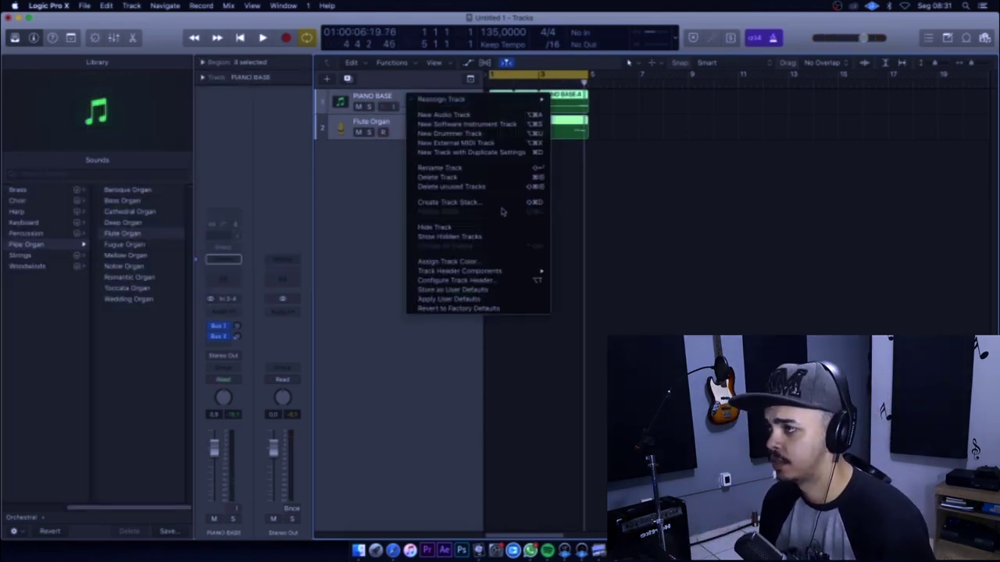
left_click(505, 202)
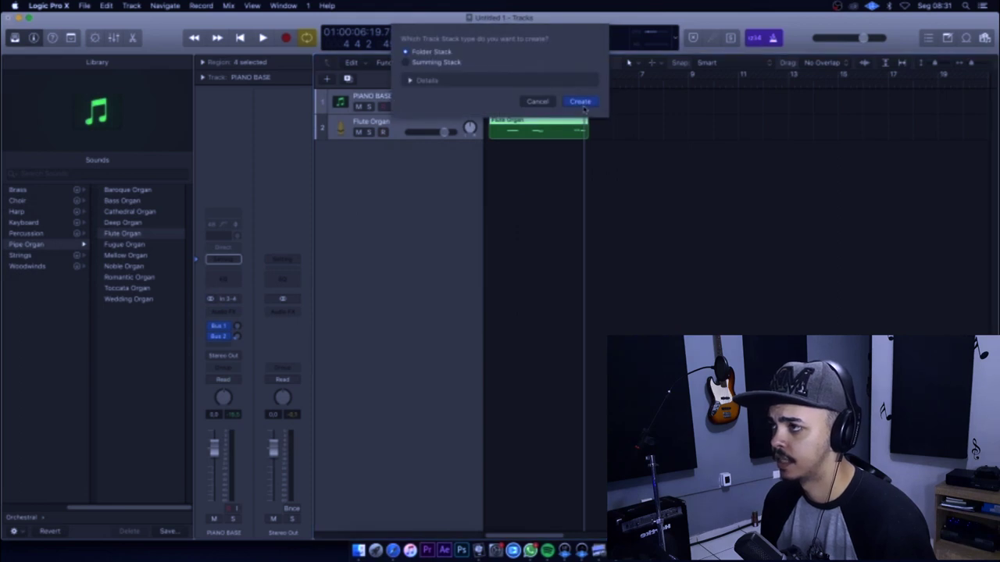
left_click(580, 101)
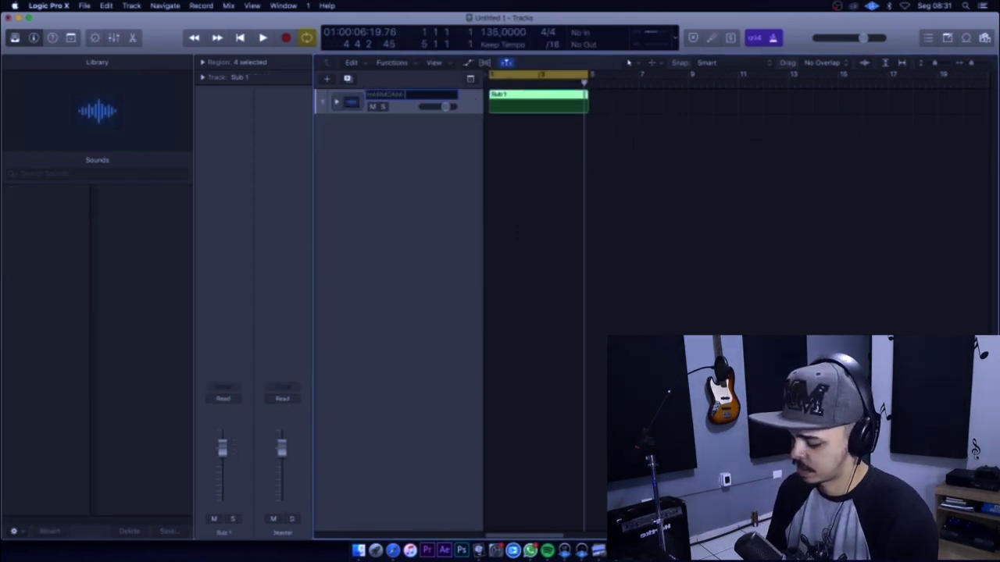
type("HARMONIA E MELODIA")
key("Return")
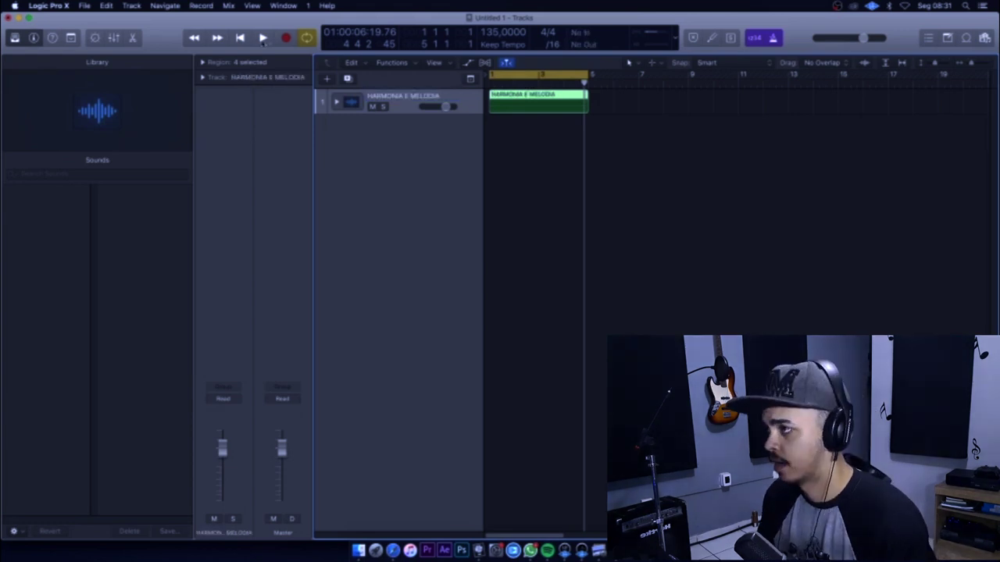
- Add a software instrument track, remove its bus sends and load Kontakt as its instrument
left_click(327, 79)
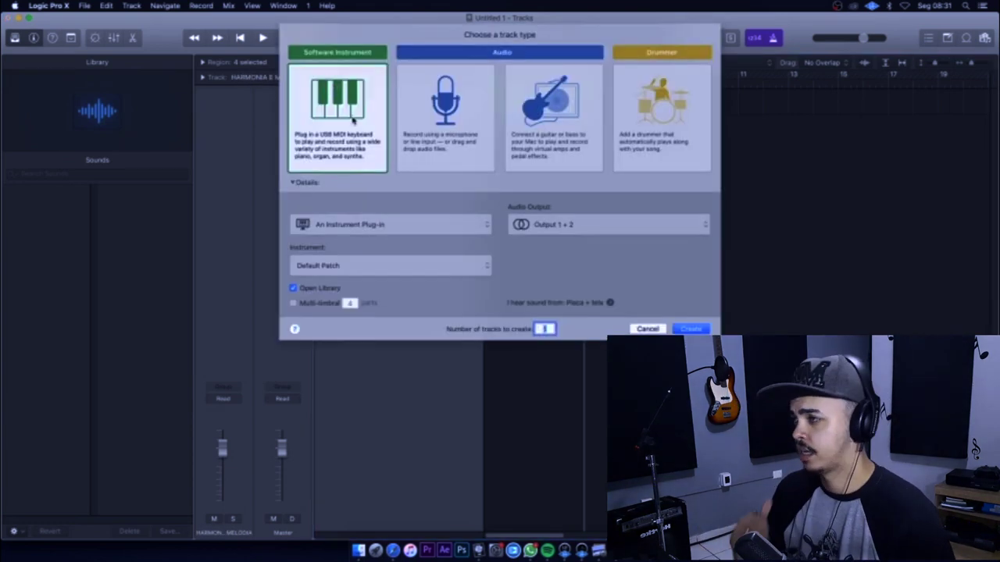
left_click(692, 329)
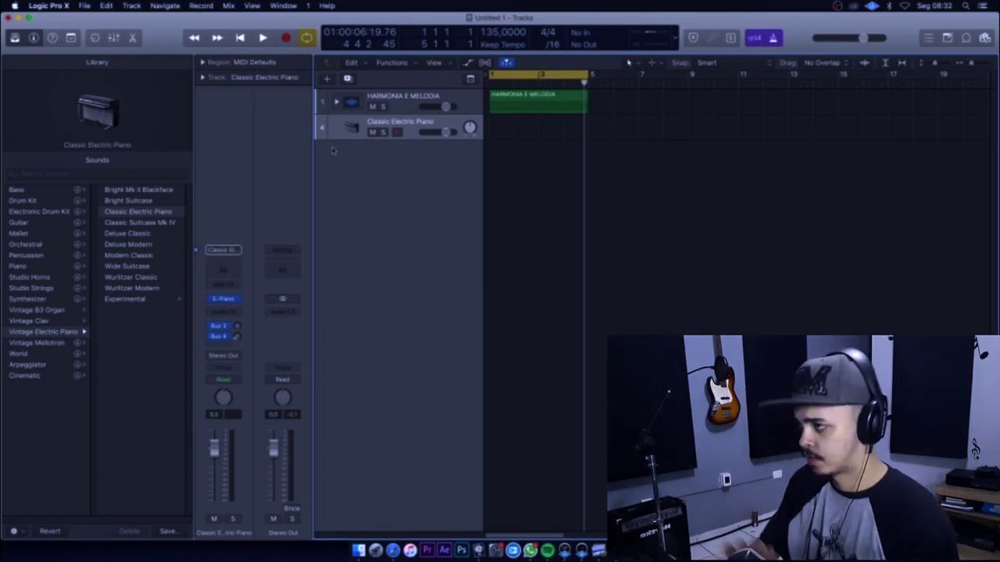
left_click(232, 336)
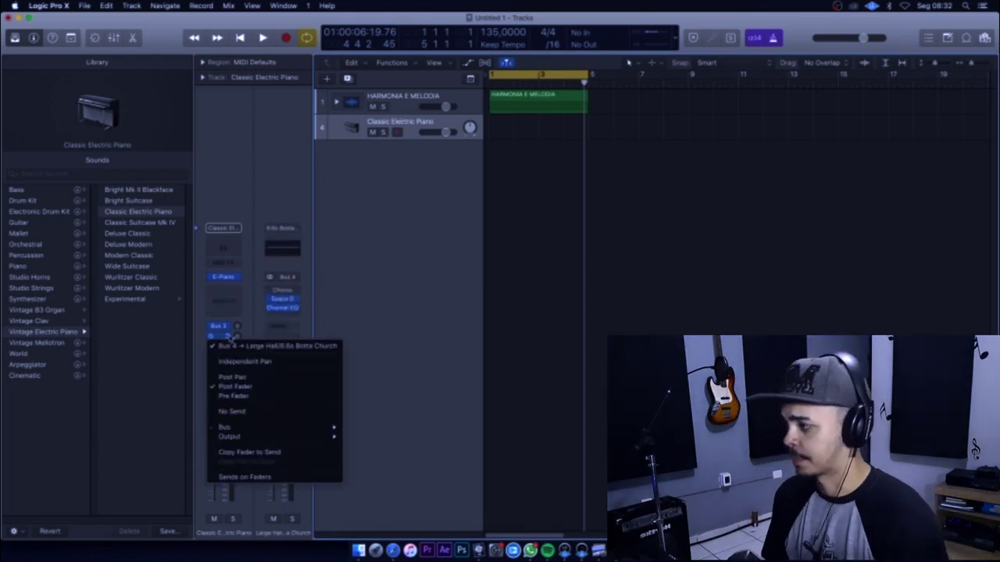
left_click(251, 418)
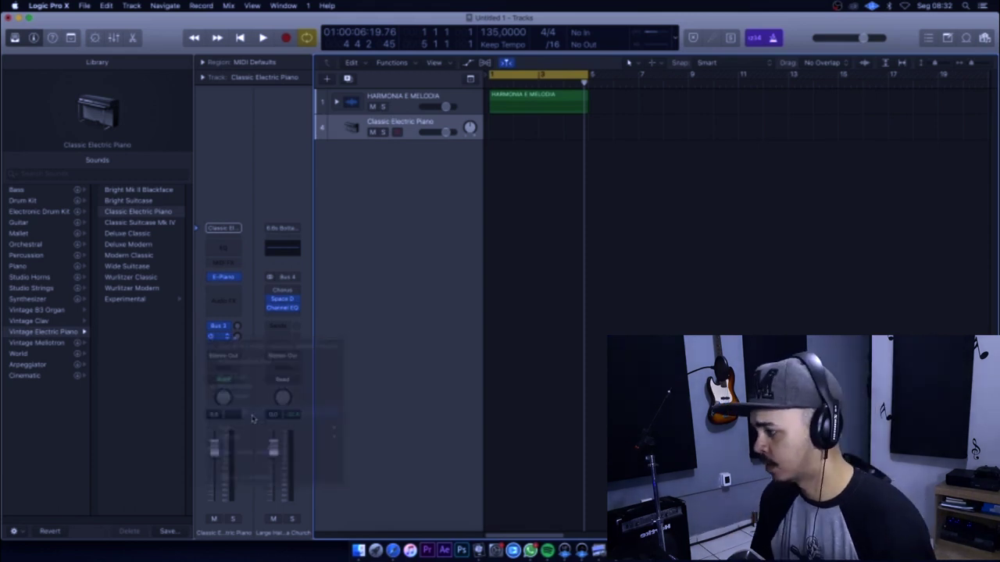
left_click(229, 338)
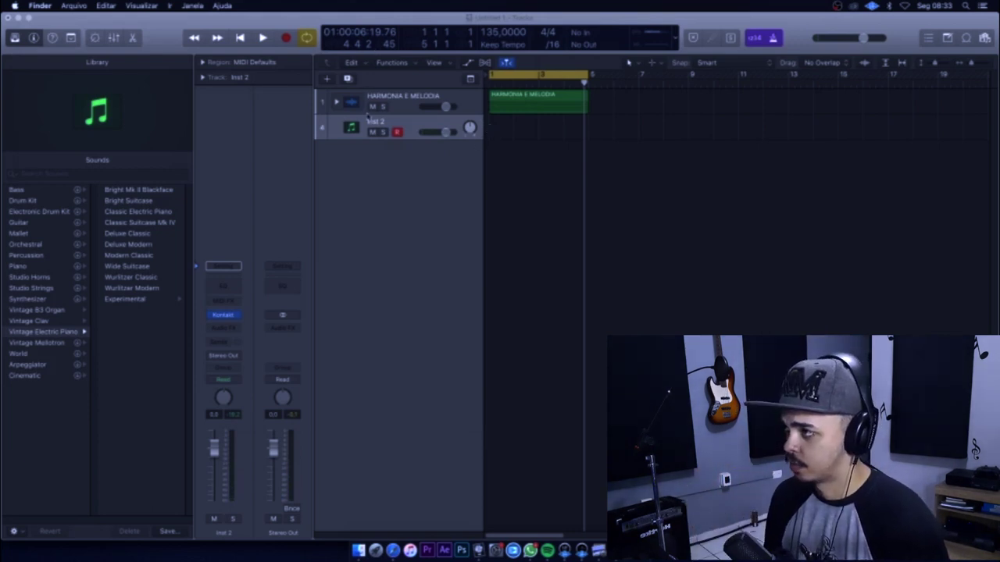
- Mute the HARMONIA E MELODIA stack and lay down four-bar hi-hat and kick patterns on HH and KICK tracks, playing them back
left_click(371, 107)
key("space")
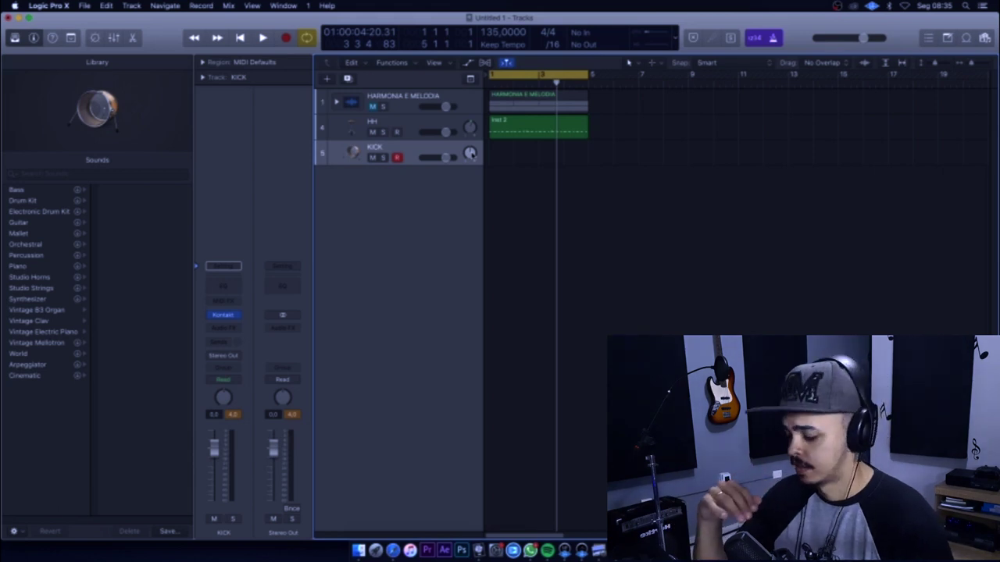
key("space")
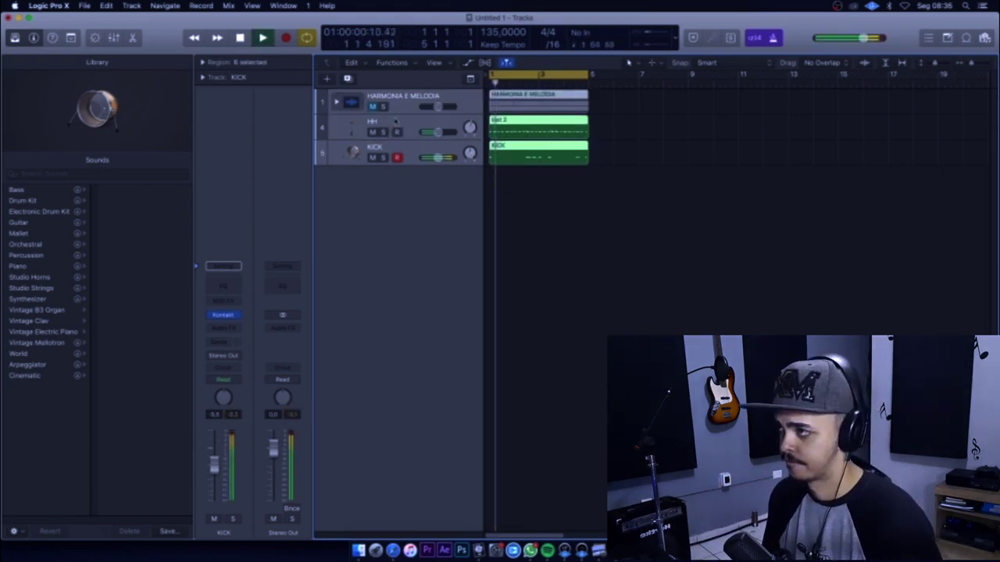
left_click(391, 104)
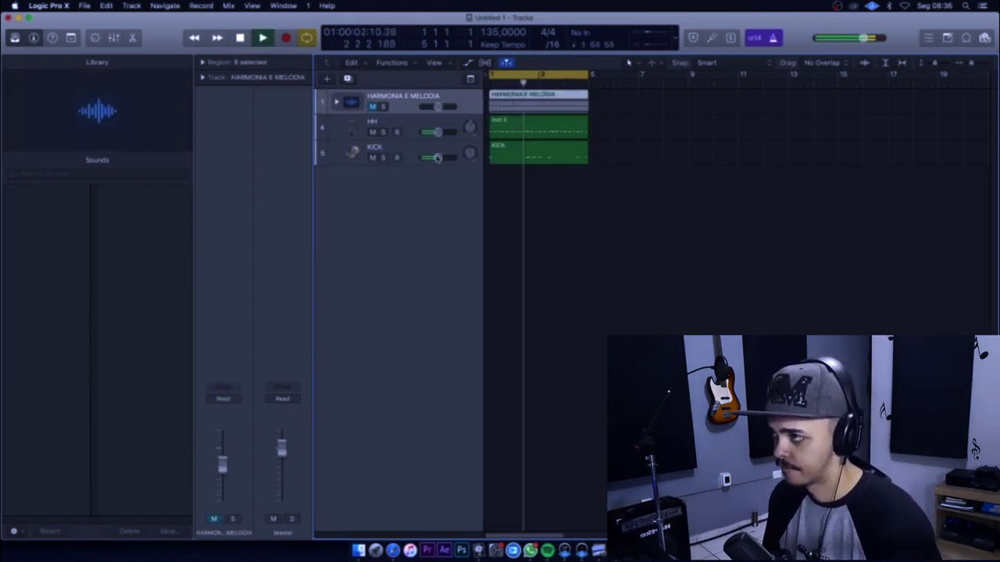
key("space")
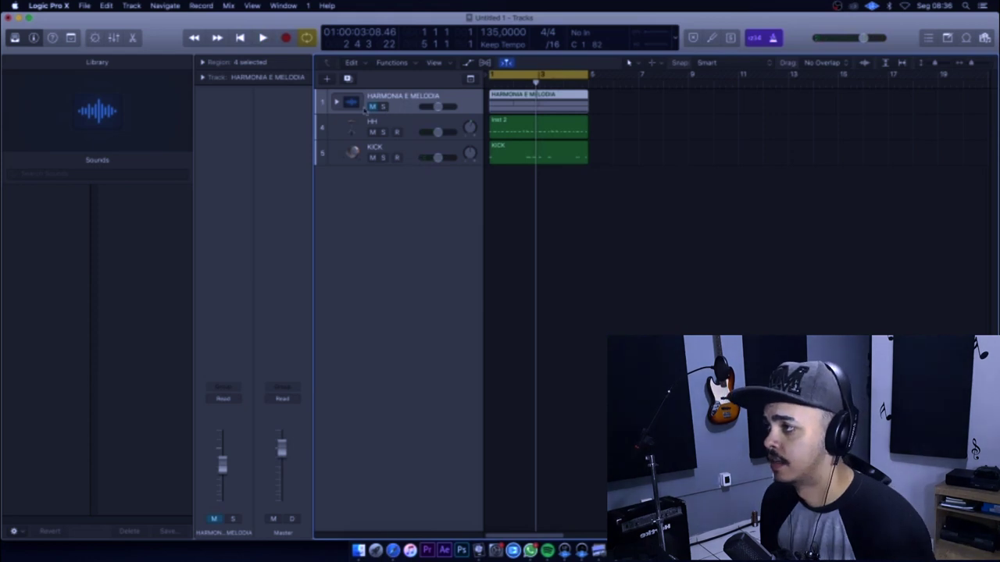
- Unmute the HARMONIA E MELODIA stack, play it together with the hi-hat and kick, and select the KICK track
left_click(374, 106)
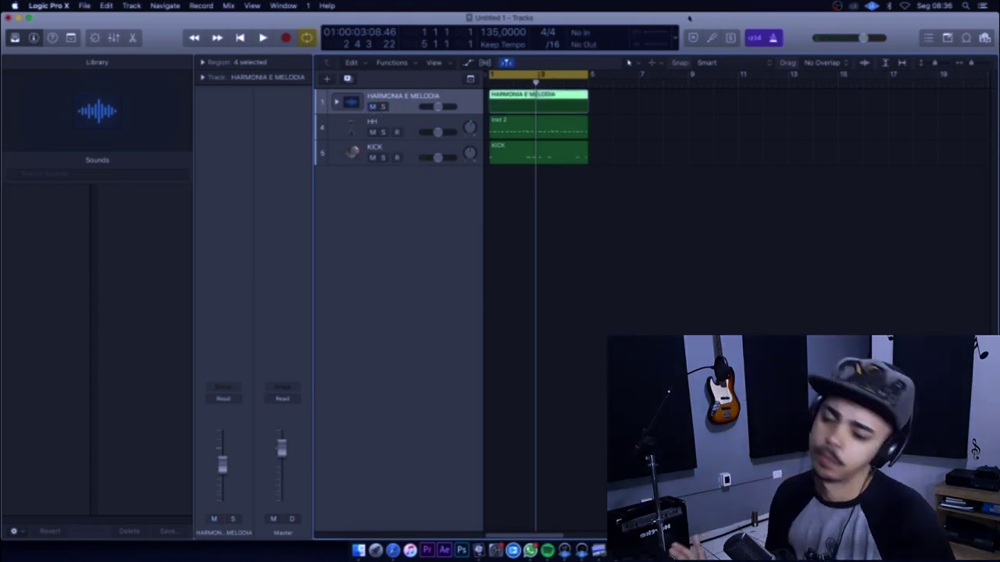
key("space")
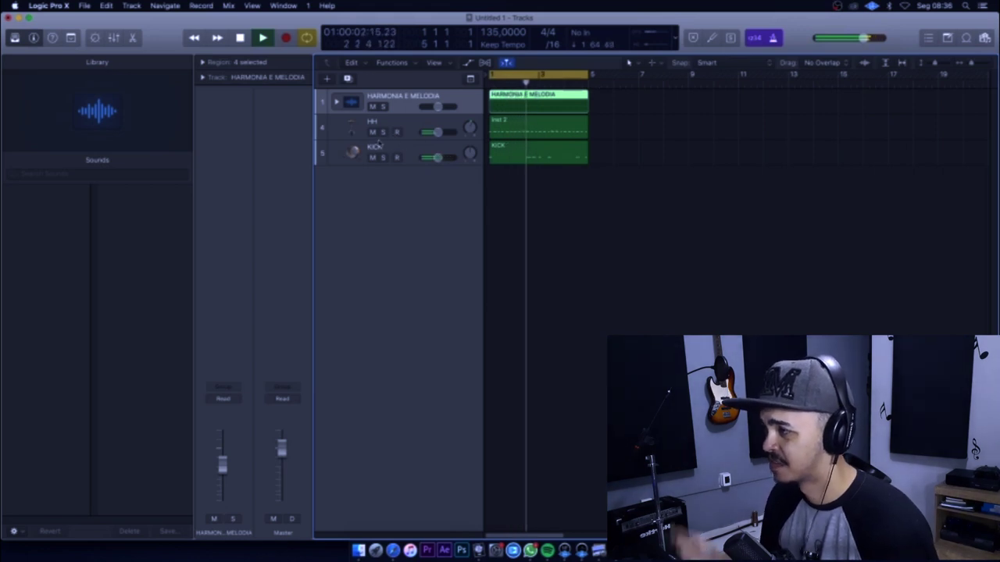
key("Down")
key("Down")
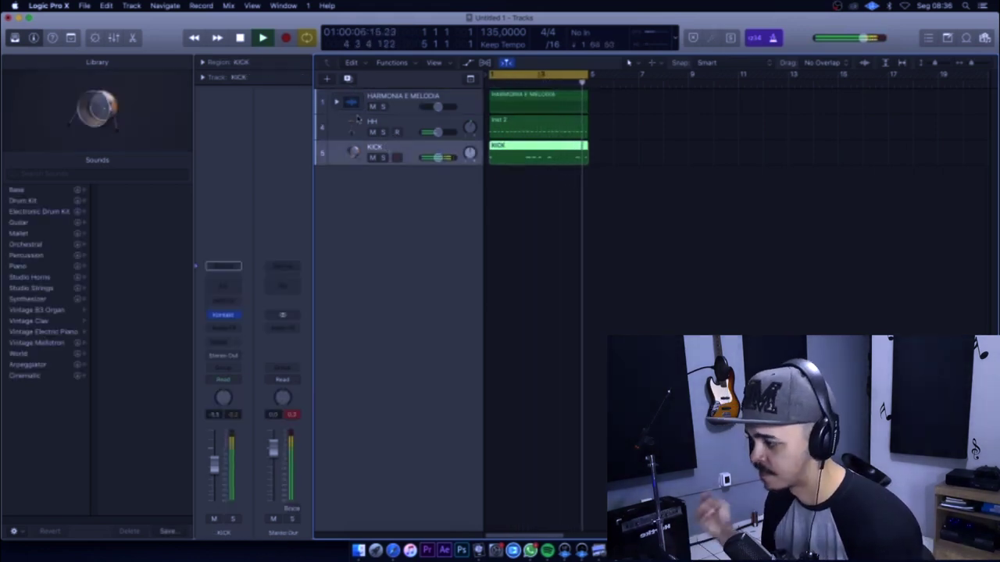
key("space")
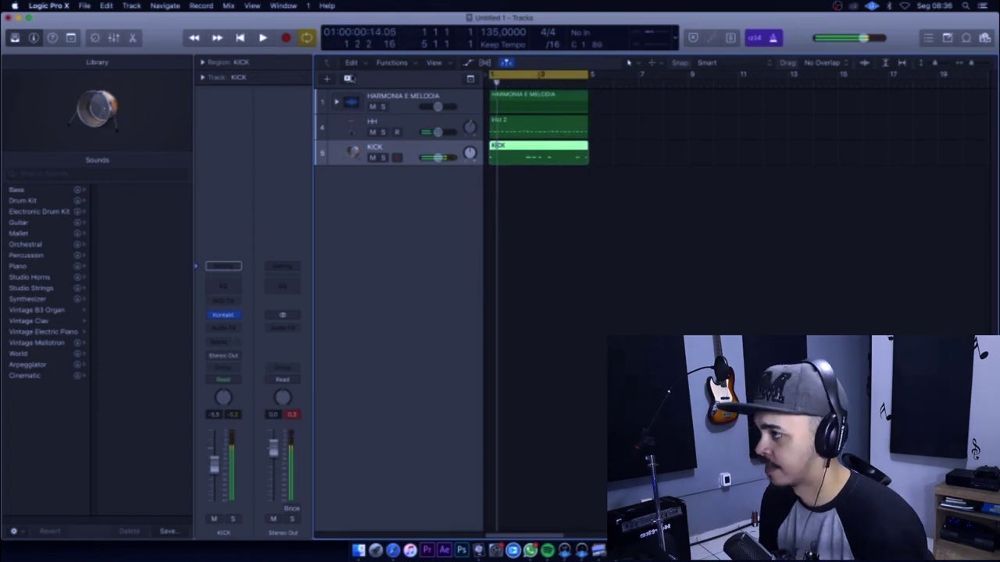
- Add a SNARE track duplicating the KICK track's settings, raise its volume to about -3 dB and record a four-bar snare pattern
left_click(349, 79)
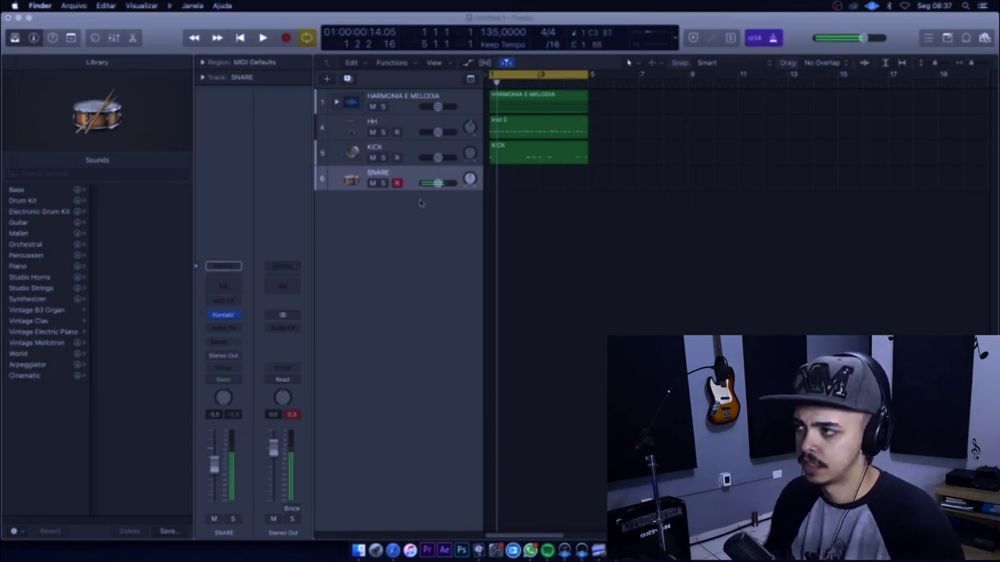
left_click(447, 184)
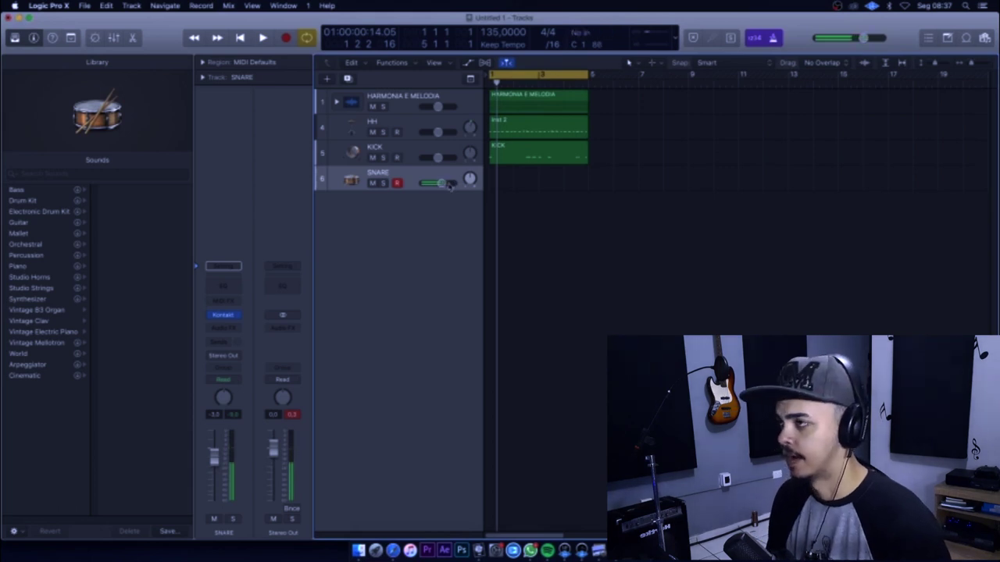
key("r")
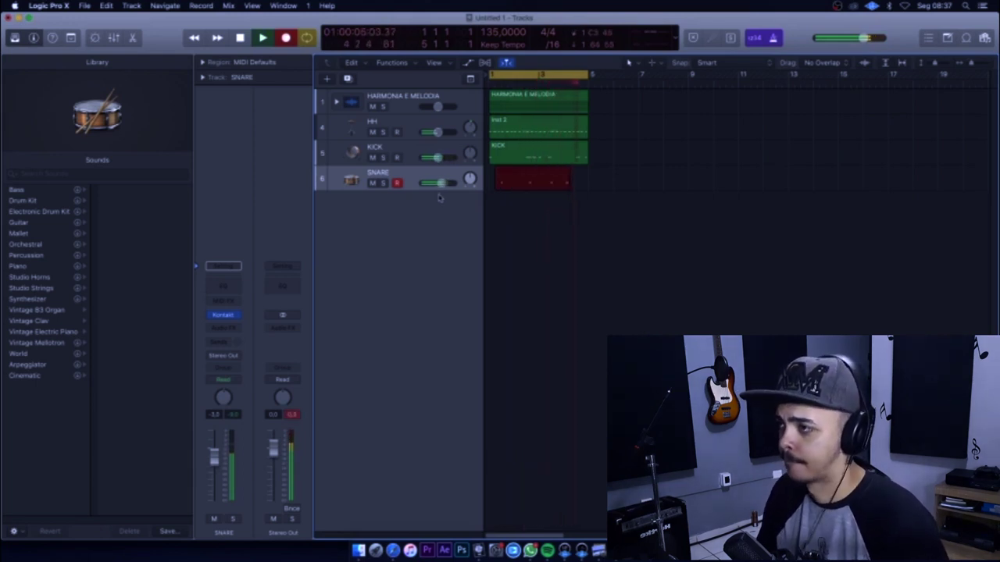
key("space")
key("space")
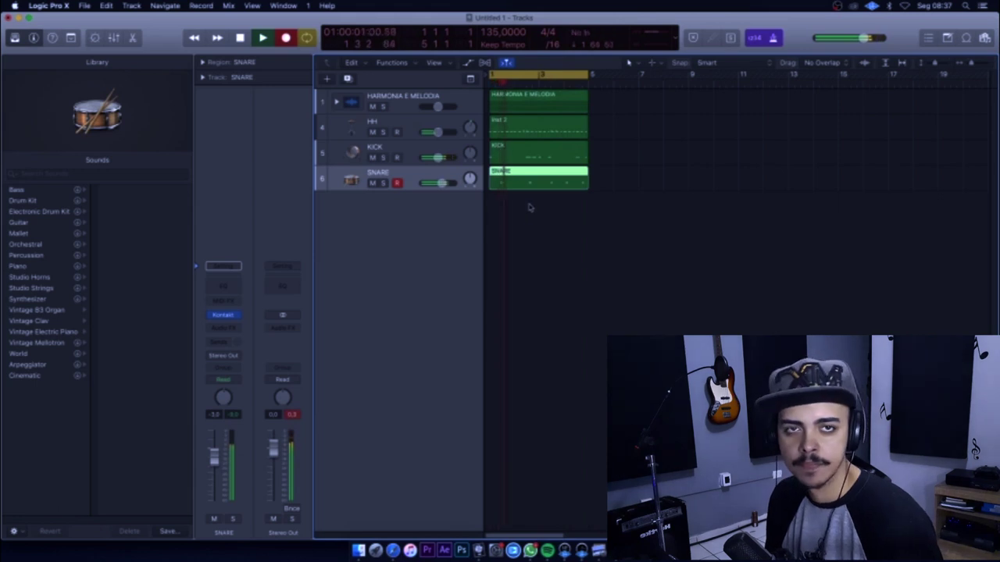
key("space")
key("space")
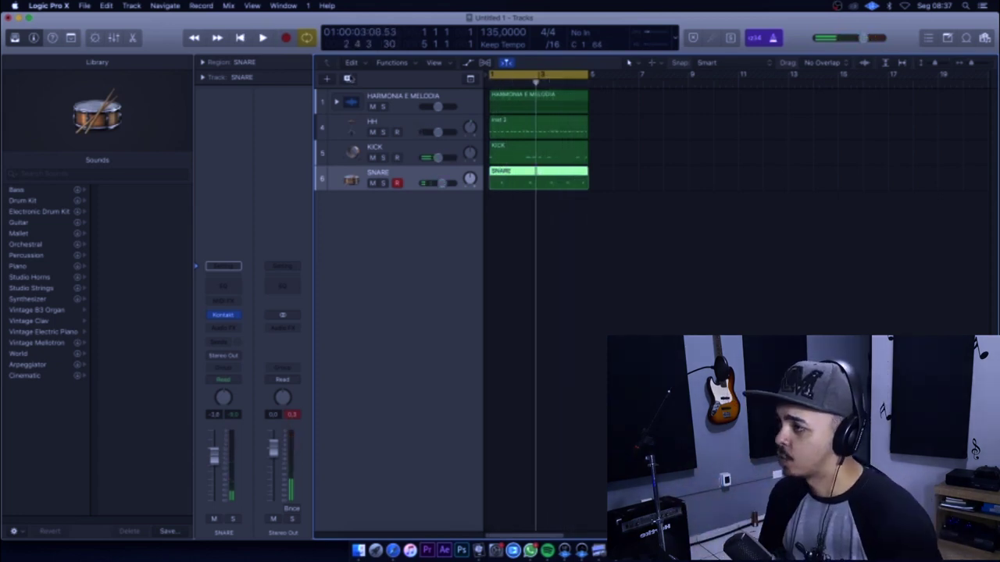
- Duplicate the SNARE track's settings to a new Kontakt track named PERC and record a four-bar percussion pattern on it
key("super+alt+f")
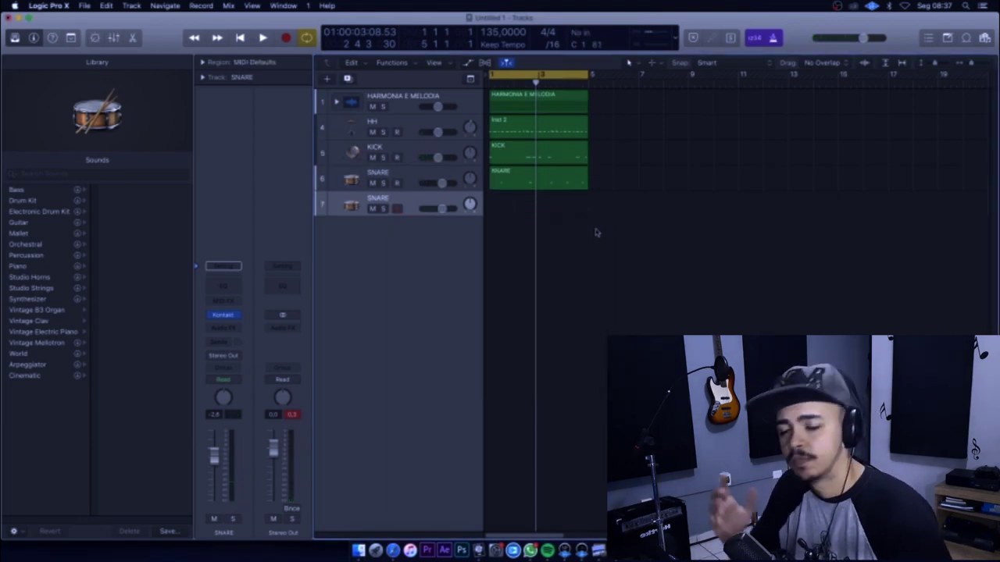
left_click(228, 316)
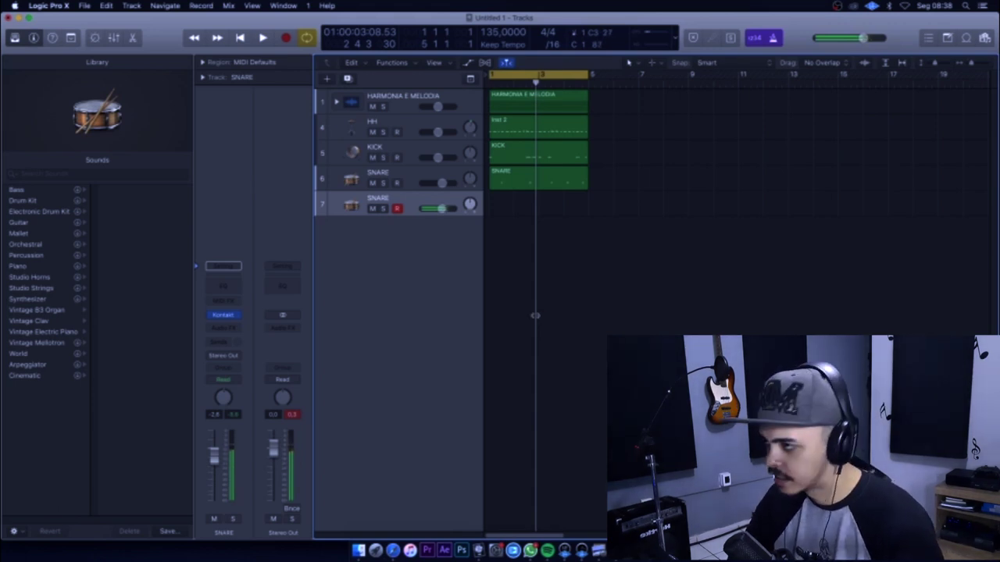
key("r")
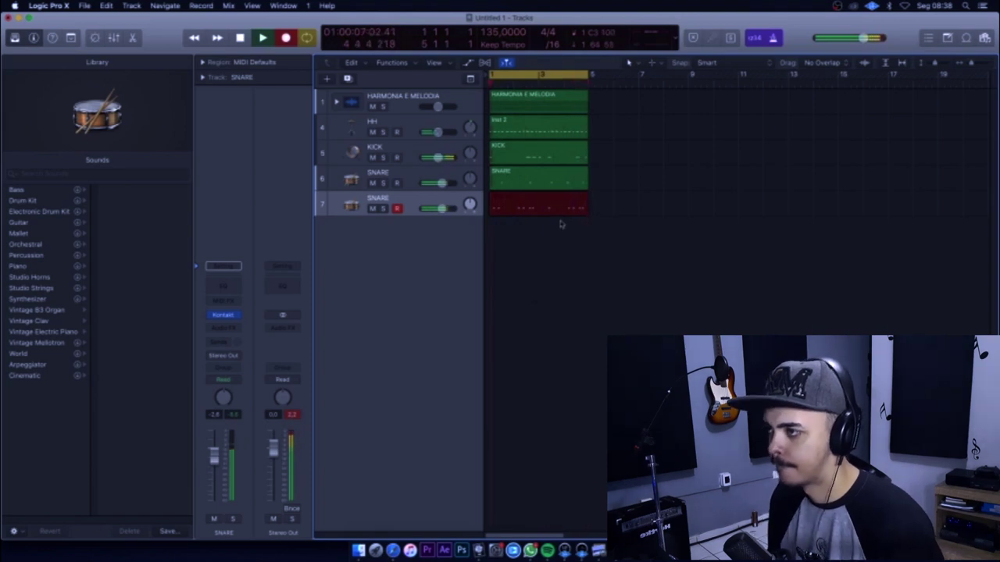
key("space")
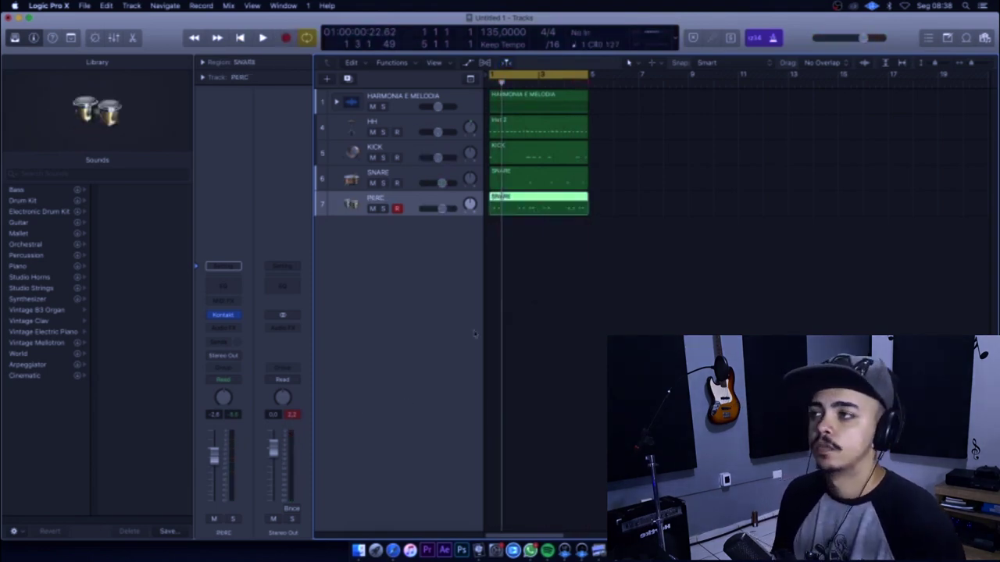
left_click(666, 303)
- Solo the HH, KICK, SNARE and PERC tracks and play them back while lowering and panning the PERC track
left_click(393, 127)
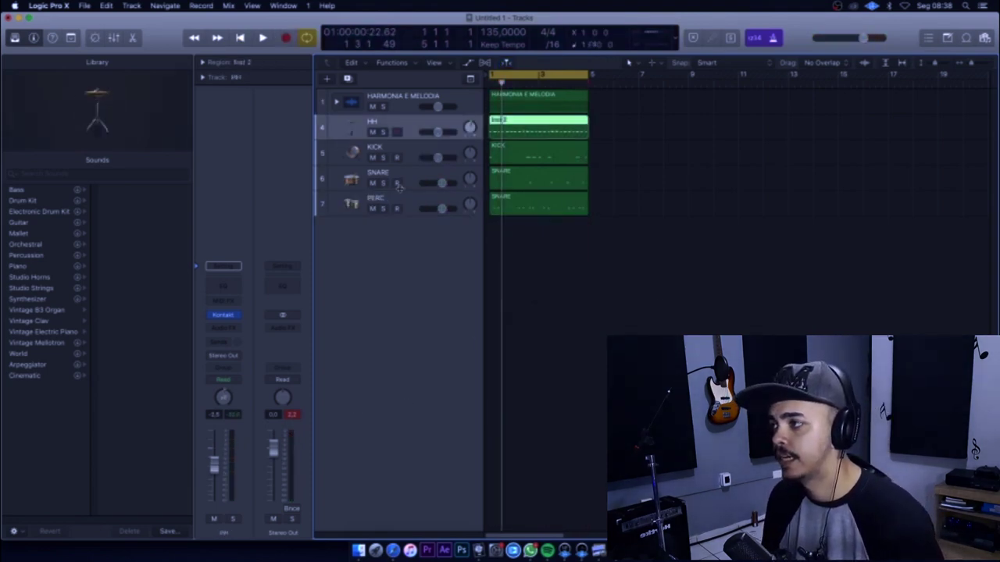
left_click(395, 198, "shift")
left_click(385, 182)
key("space")
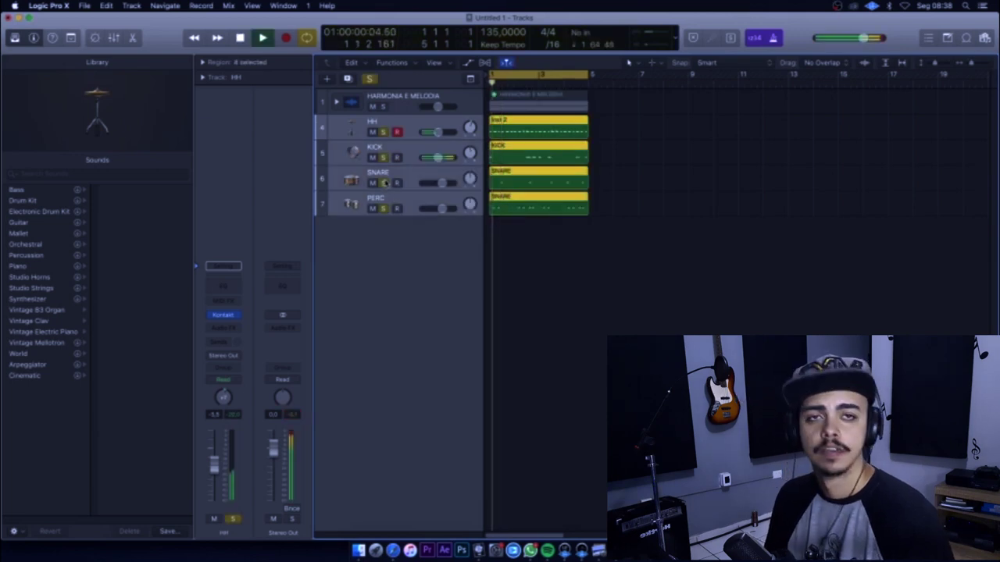
left_click(421, 201)
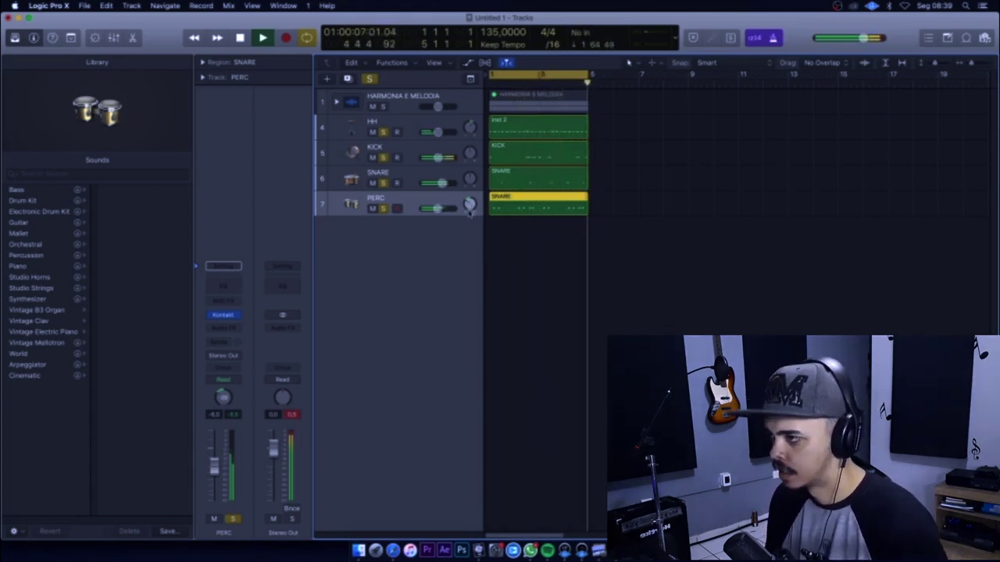
key("space")
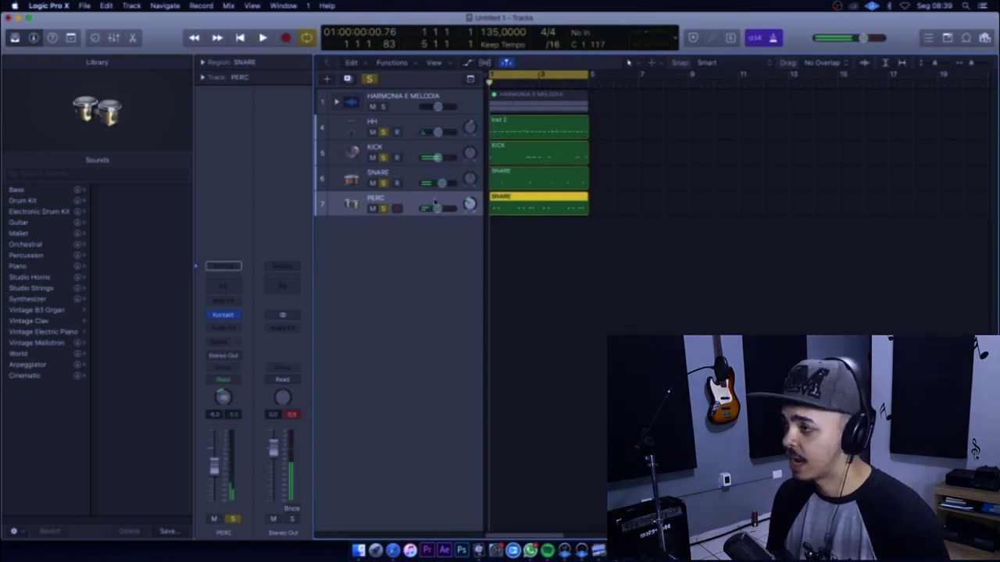
- Group the HH, KICK, SNARE and PERC tracks into a folder stack named BATERIA
key("super+a")
right_click(409, 124)
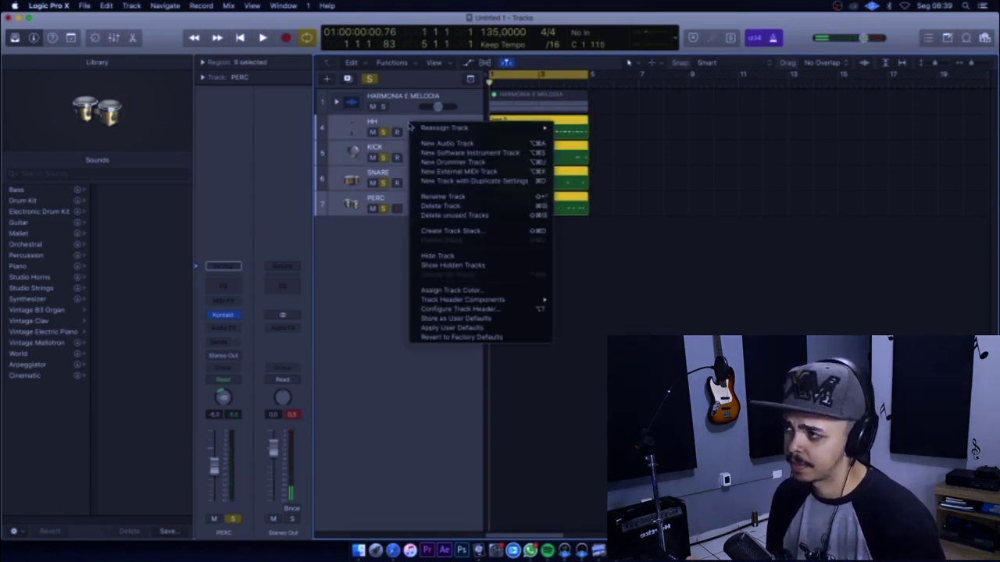
left_click(457, 231)
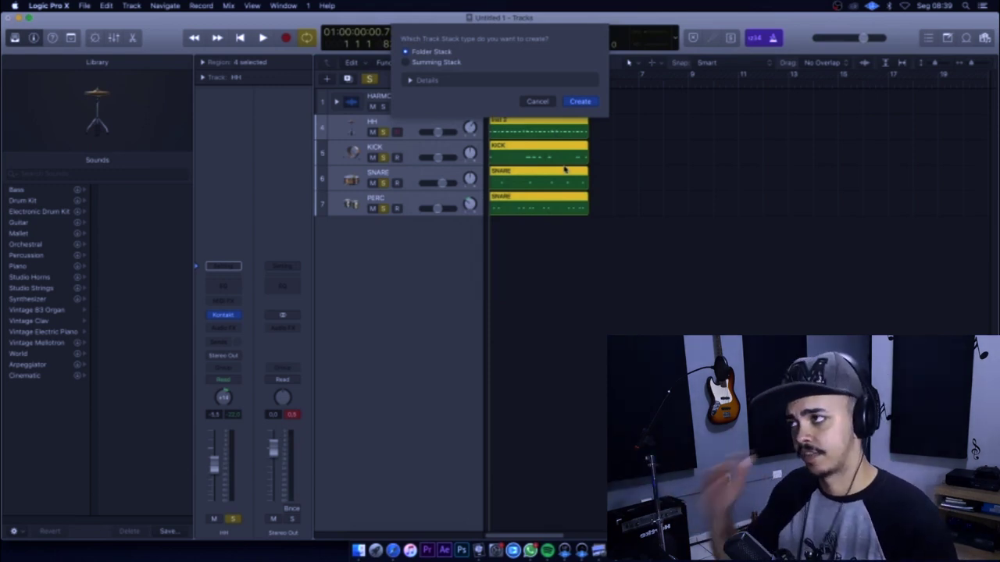
left_click(581, 102)
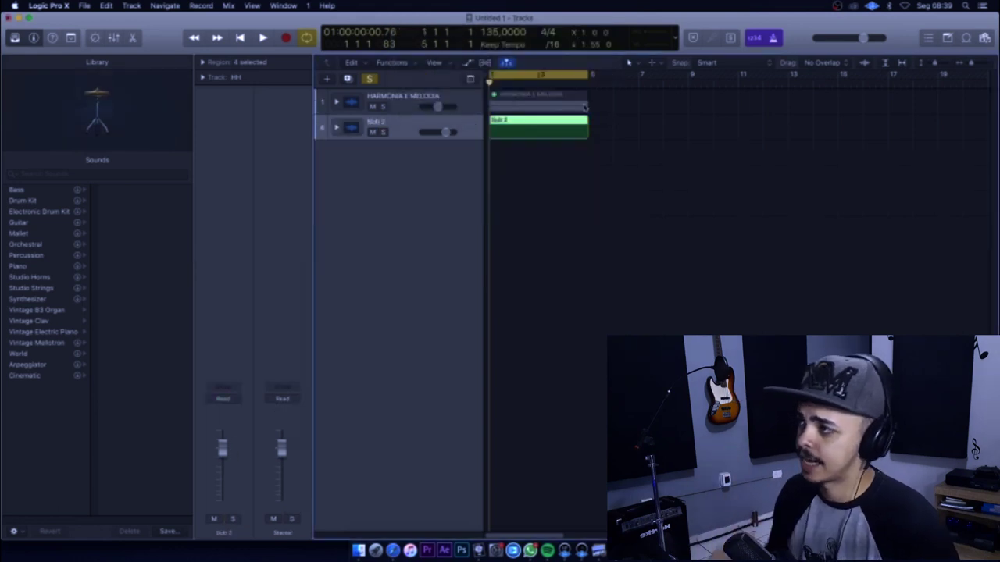
double_click(381, 121)
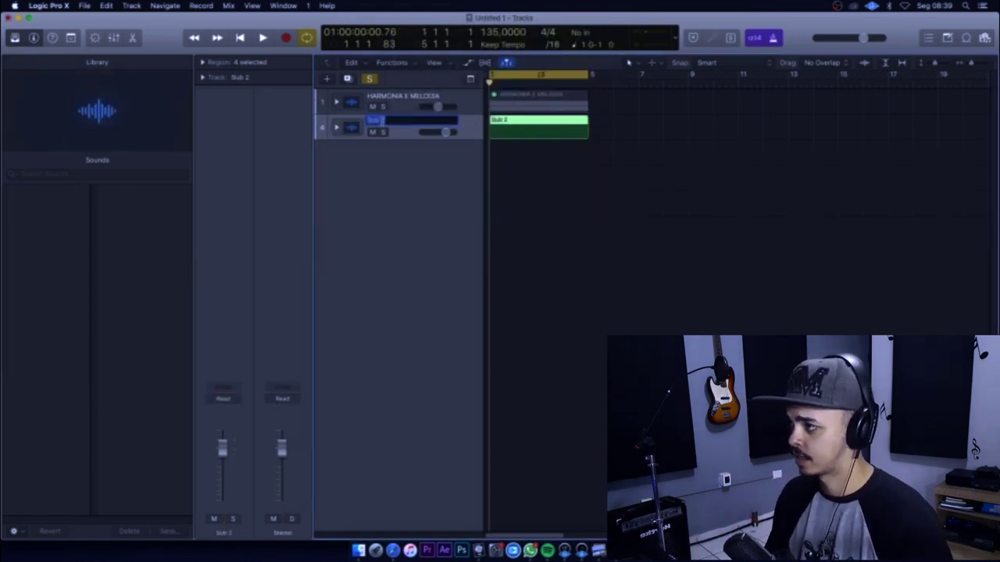
type("BATERIA")
key("Return")
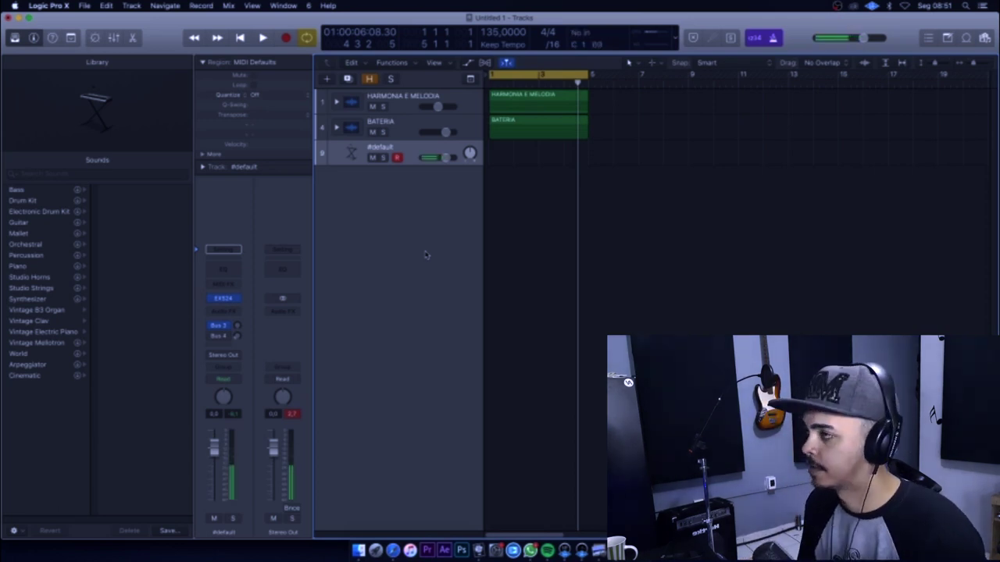
- Record a four-bar part on the #default EXS24 track and quantize its notes to 1/16 Note
key("r")
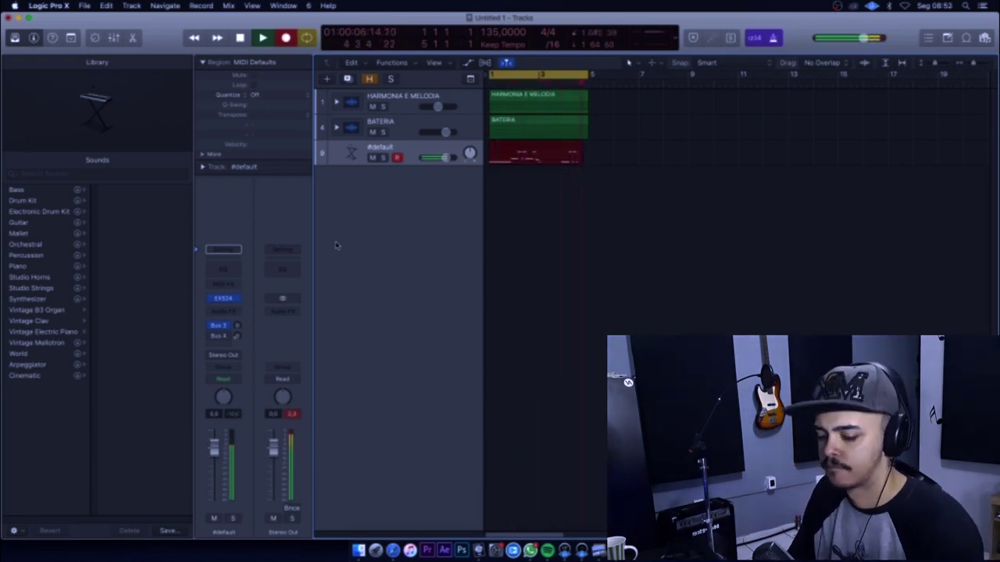
key("space")
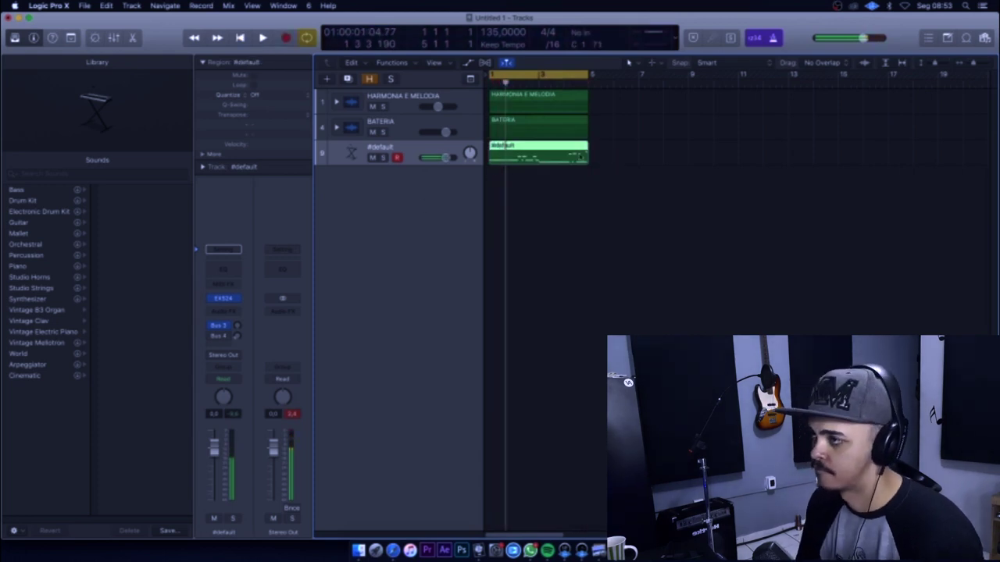
double_click(578, 156)
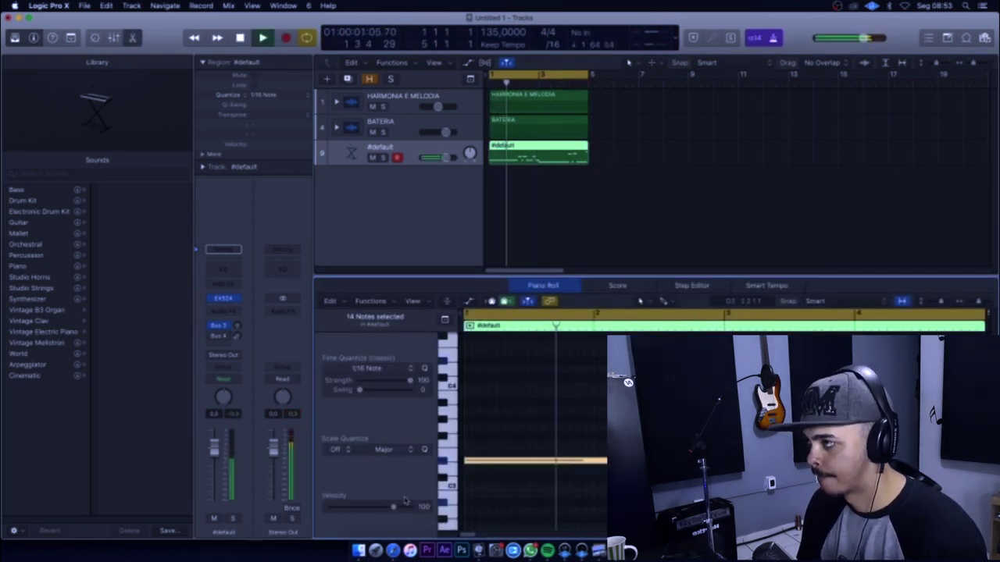
key("e")
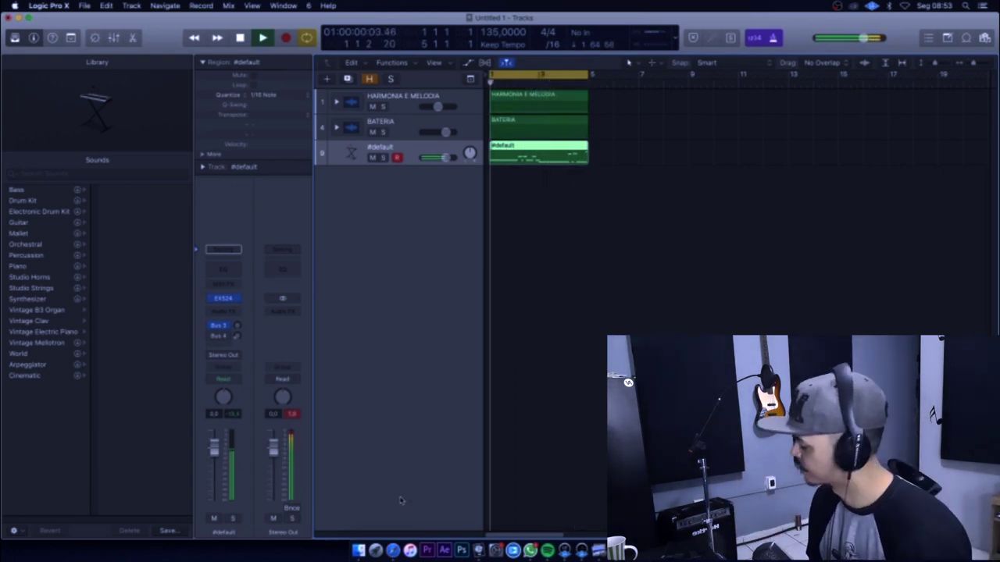
- Expand the BATERIA stack, solo the HH track and play it back on its own
key("space")
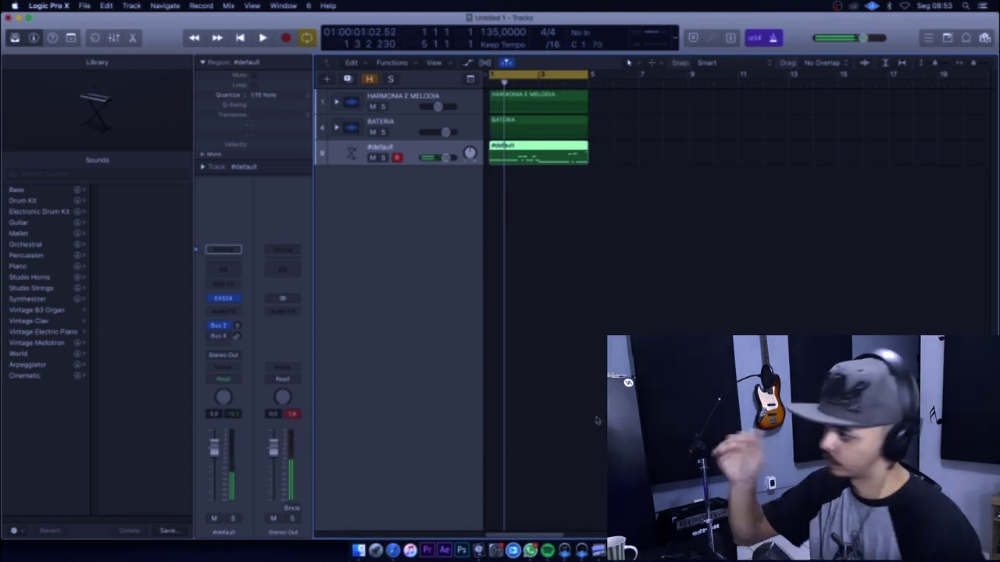
left_click(336, 127)
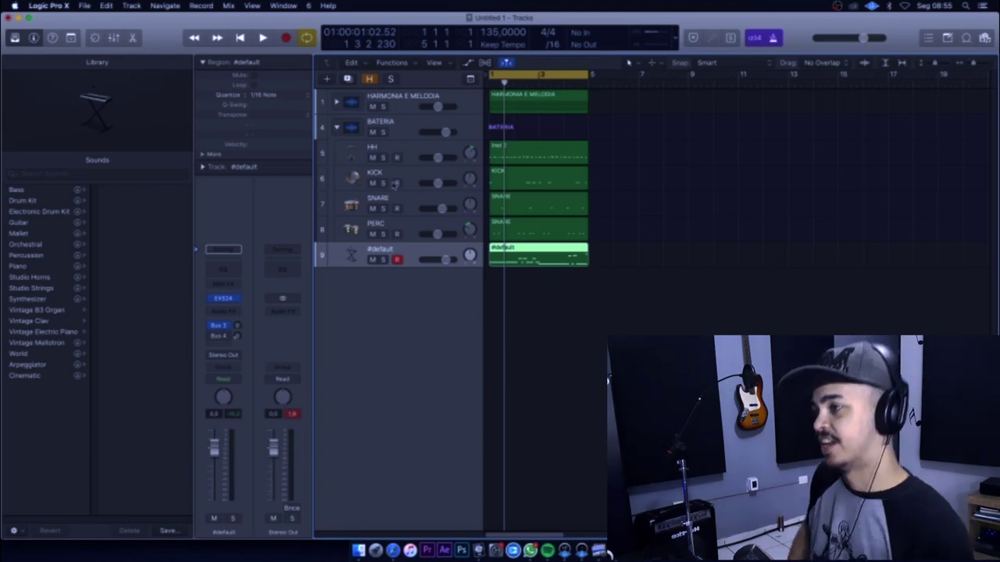
left_click(395, 146)
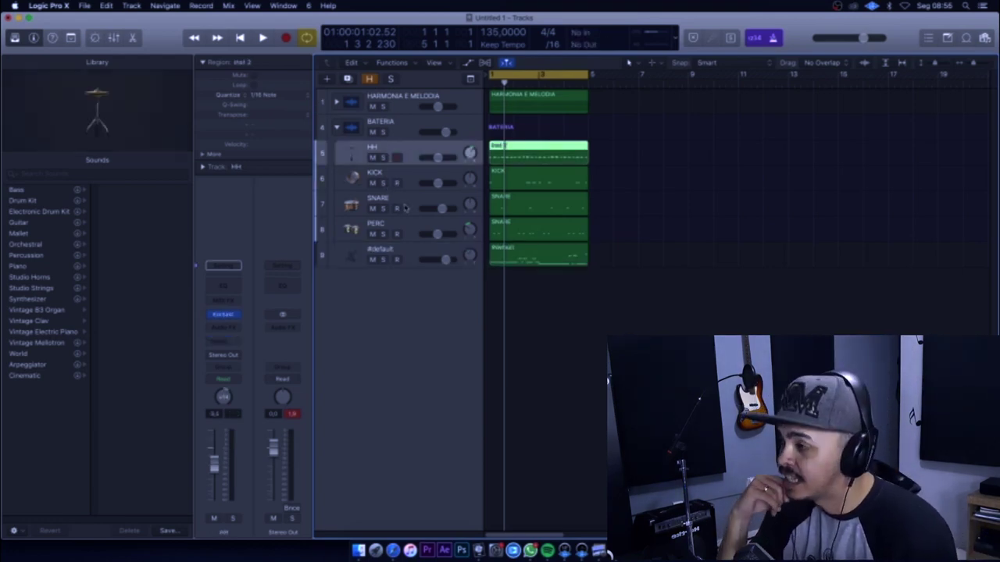
left_click(384, 157)
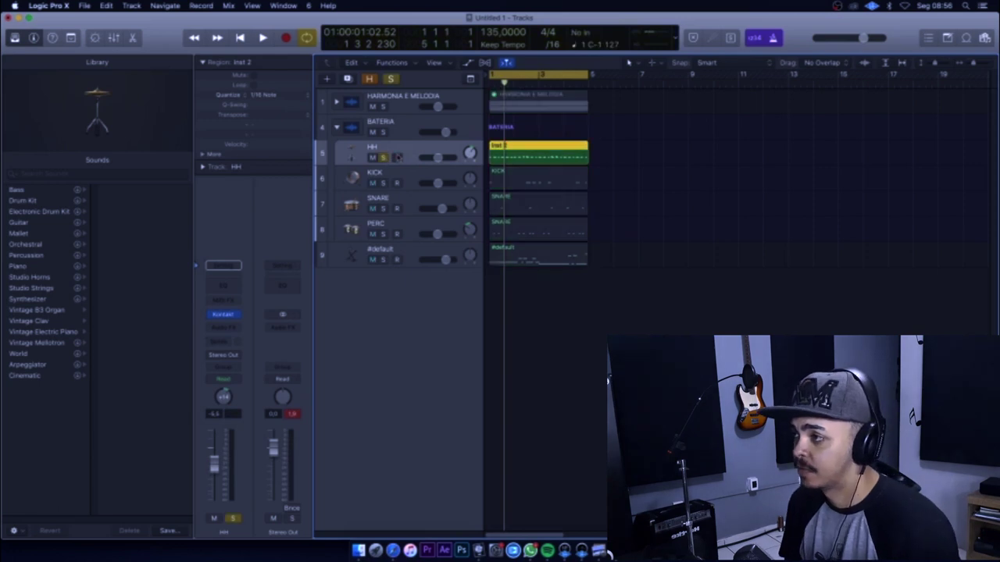
left_click(400, 156)
key("space")
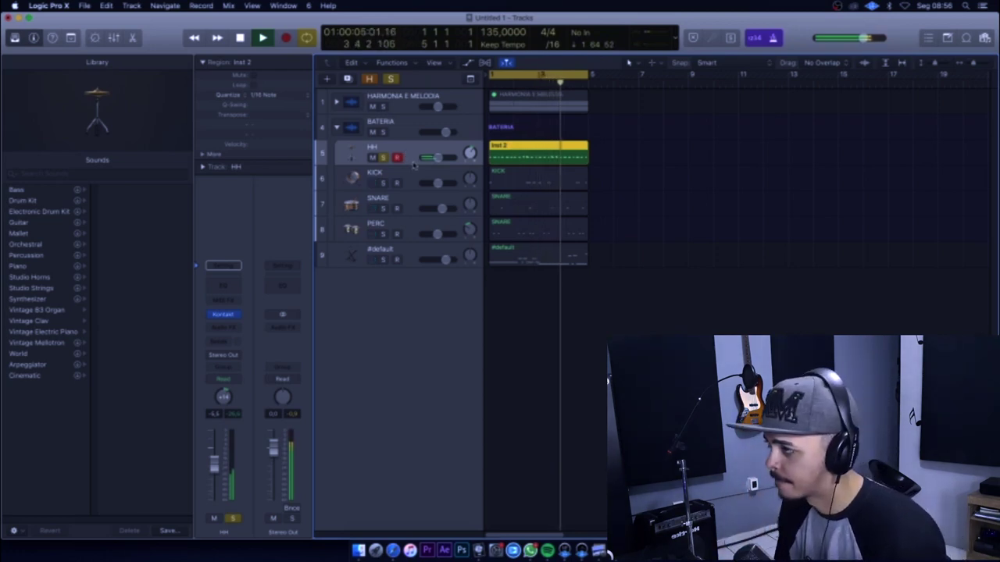
key("space")
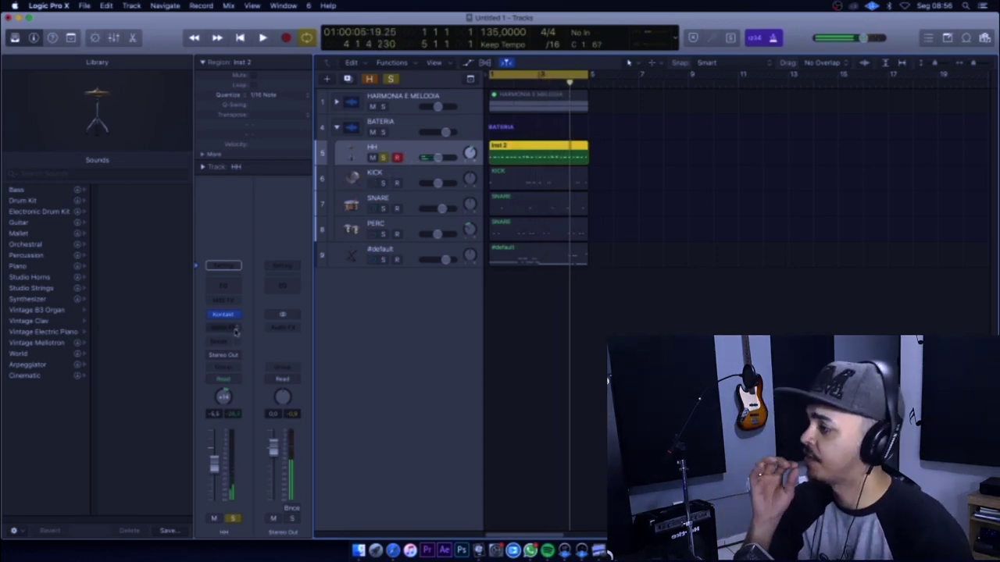
- Add a send from the HH track to Bus 1 and insert the H-Delay (s) plug-in on its aux channel
left_click(237, 346)
left_click(227, 346)
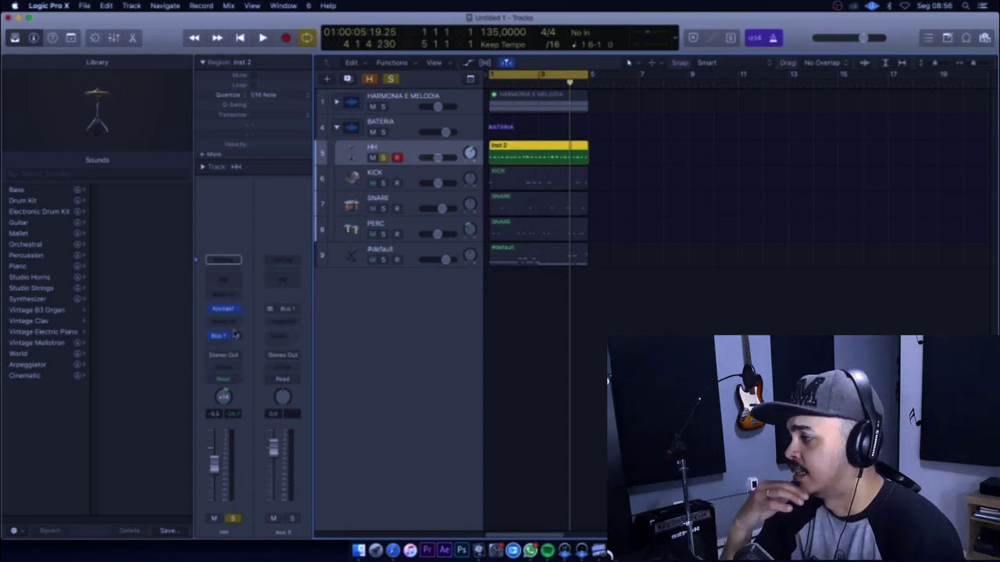
left_click(282, 326)
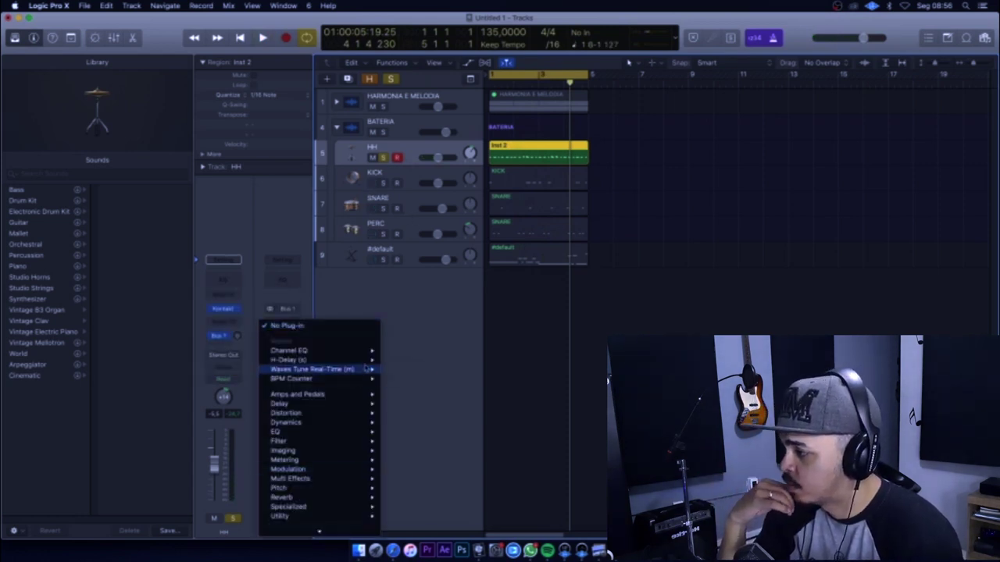
left_click(403, 360)
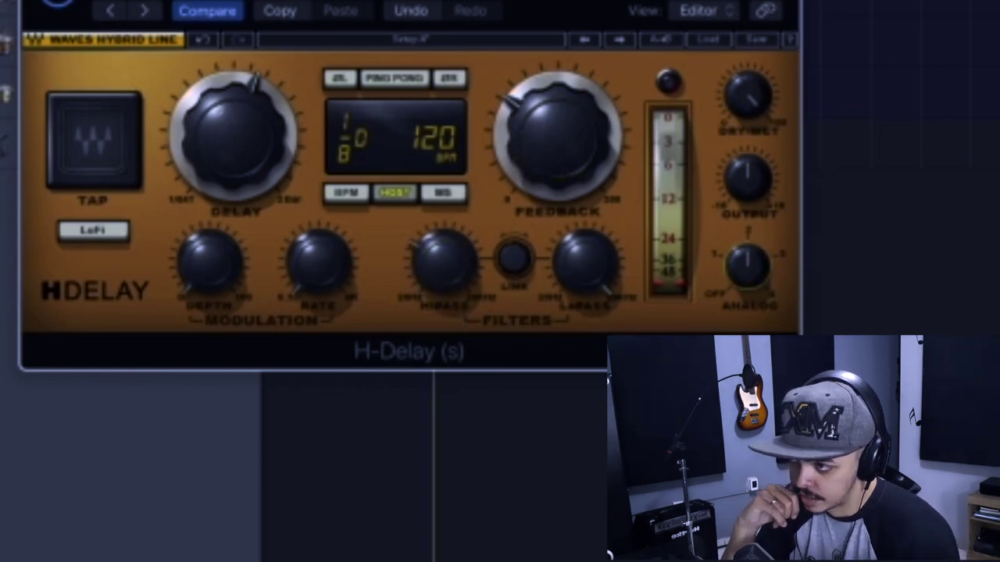
- Set the H-Delay time to 1/4, enable Ping Pong and close the plug-in
scroll(283, 141, "up", 2)
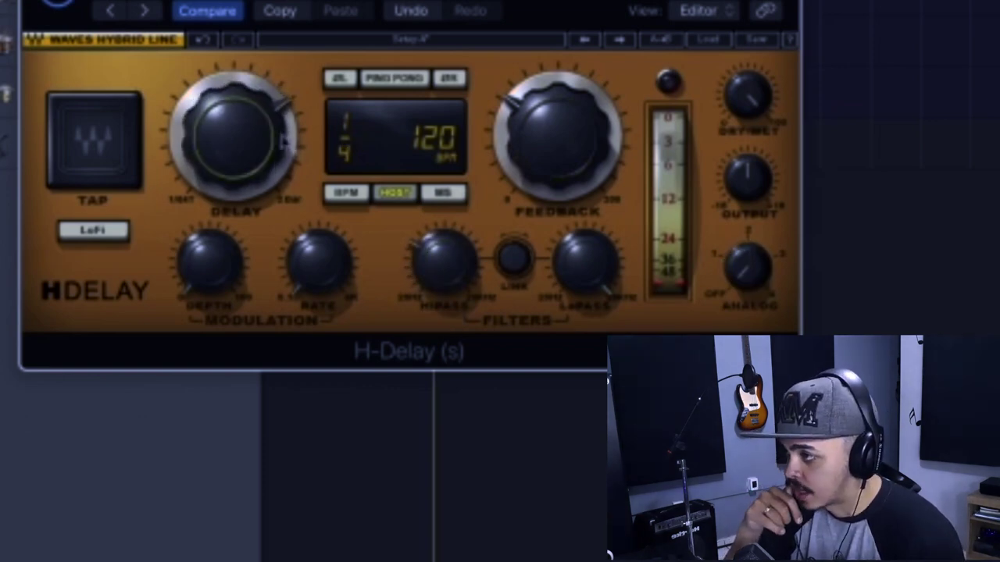
left_click(400, 77)
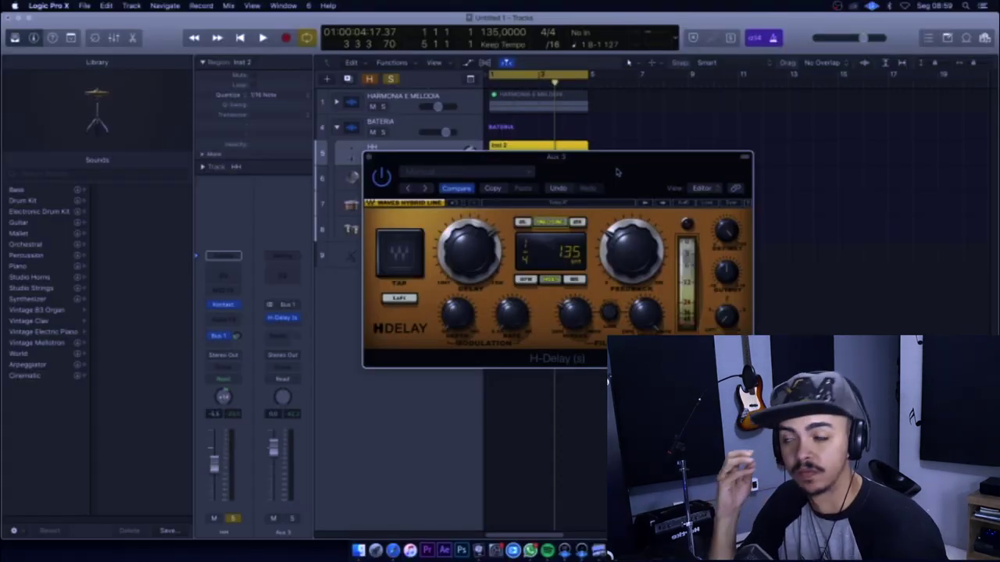
left_click(369, 157)
- Adjust the HH track's Bus 1 send level during playback and expand the HARMONIA E MELODIA stack with nothing soloed
key("space")
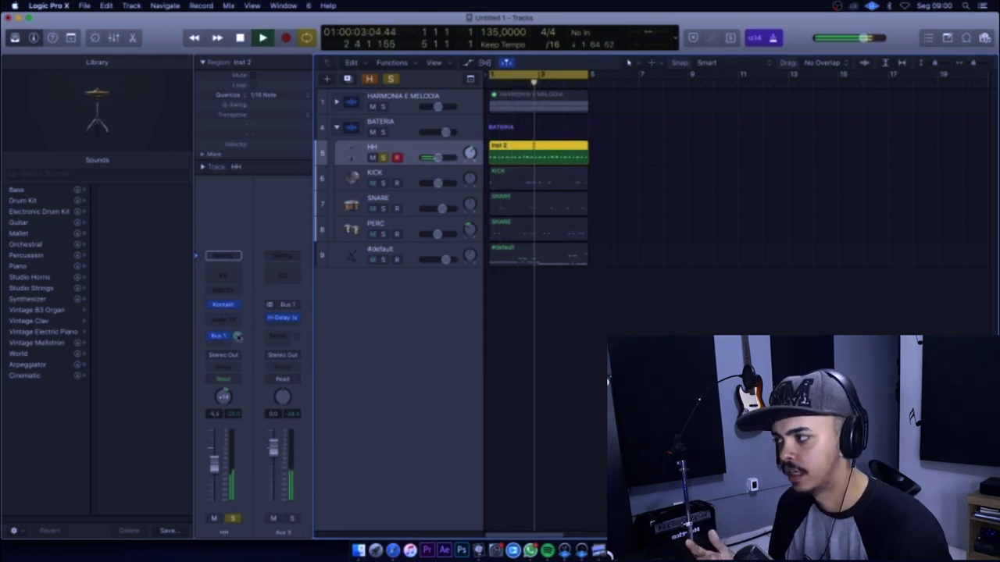
left_click_drag(239, 335, 243, 336)
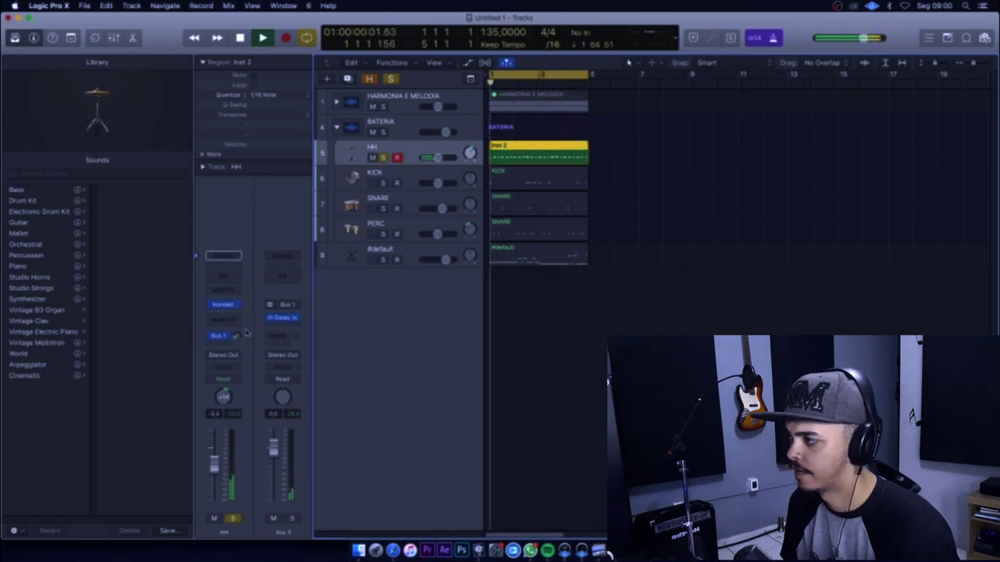
left_click(336, 101)
key("space")
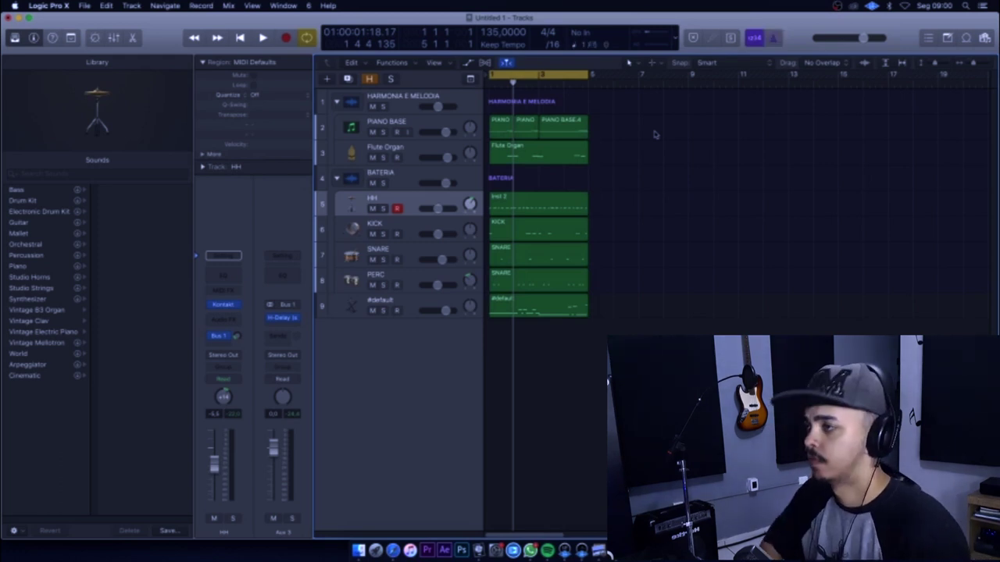
- Insert the Overdrive distortion plug-in on the #default EXS24 track while the full beat plays
key("space")
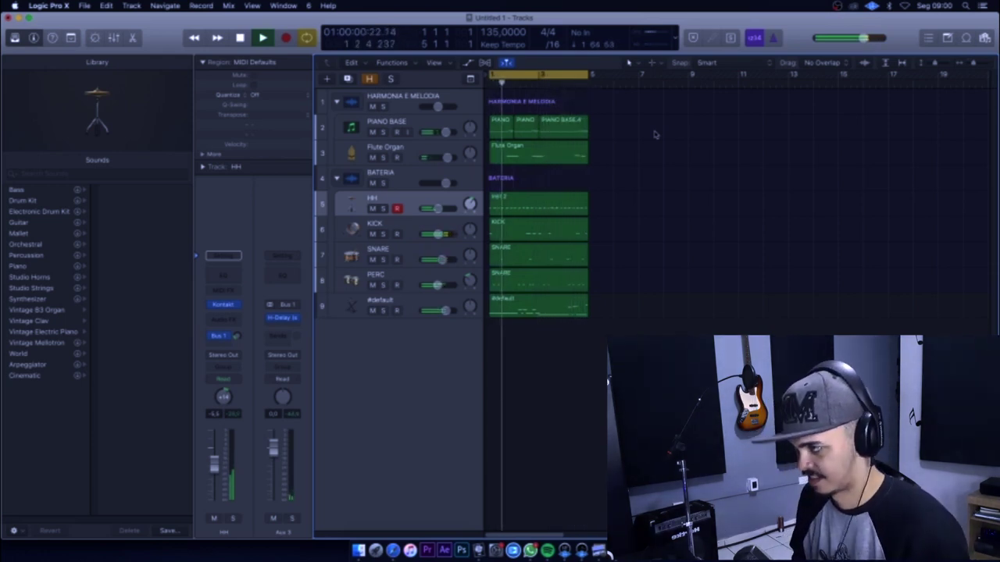
left_click(322, 305)
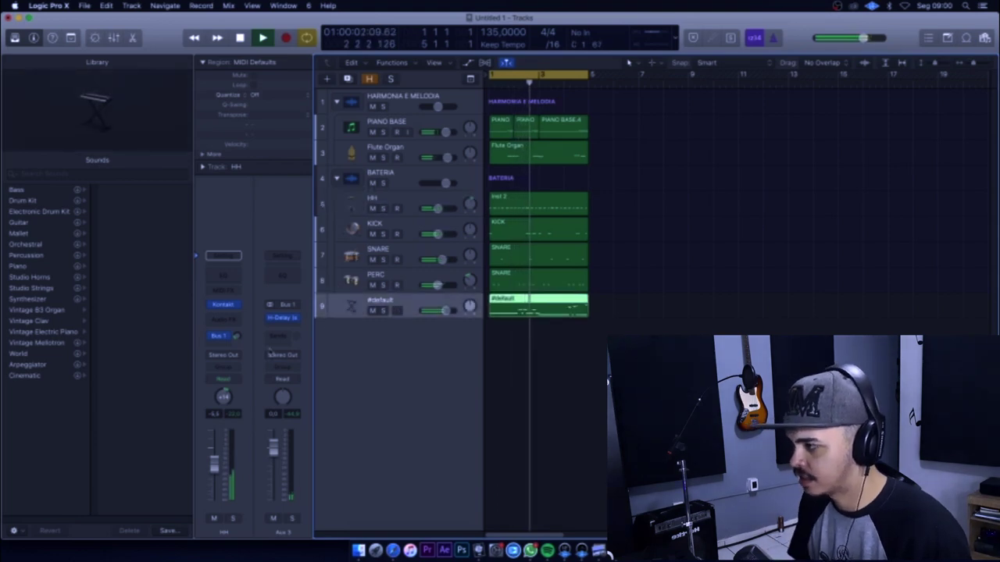
left_click(224, 309)
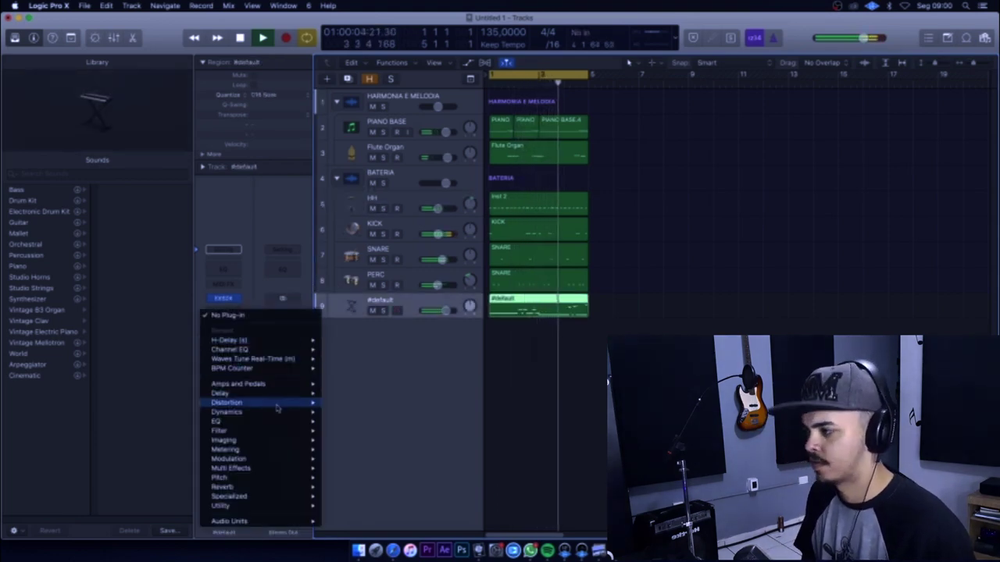
mouse_move(298, 404)
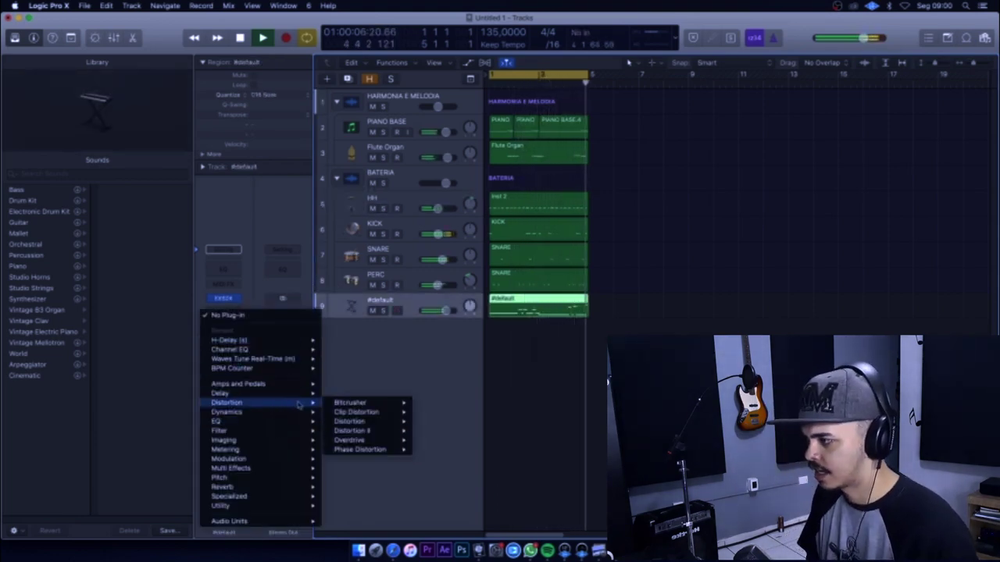
left_click(352, 443)
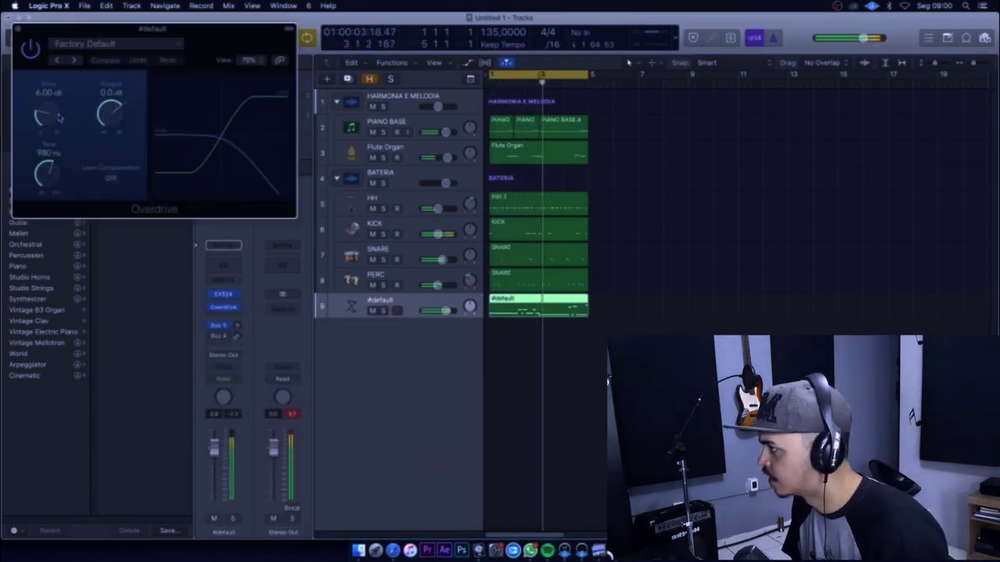
- Set the Overdrive's Drive to 8.50 dB and Tone to 490 Hz, and lower the #default track's volume
left_click_drag(60, 117, 61, 103)
left_click_drag(47, 172, 49, 188)
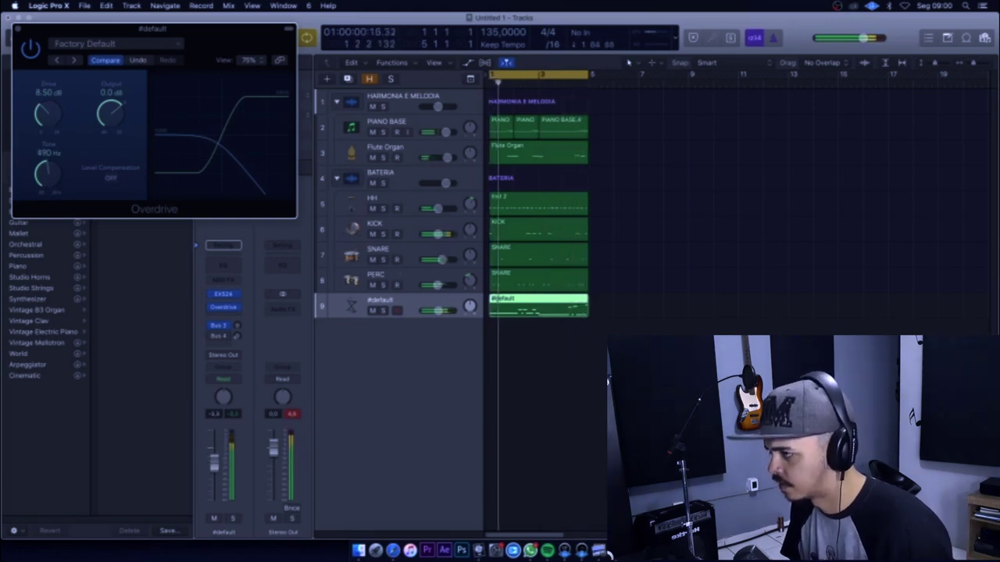
left_click(539, 312)
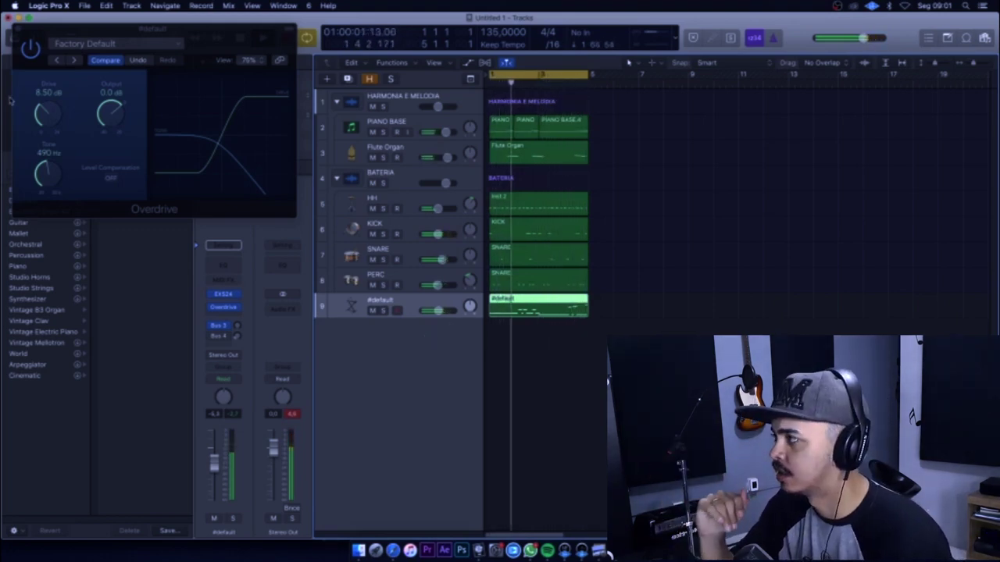
key("super+w")
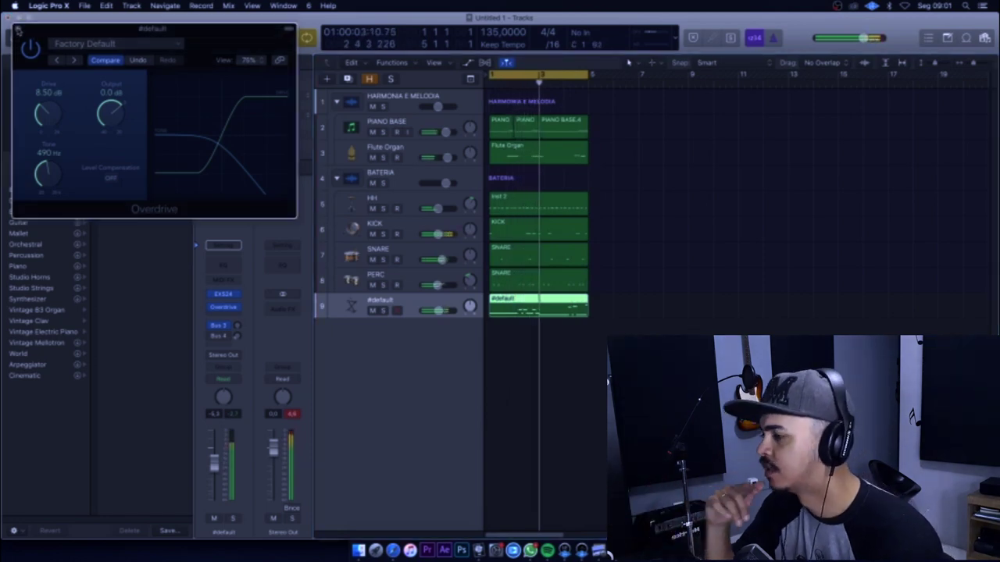